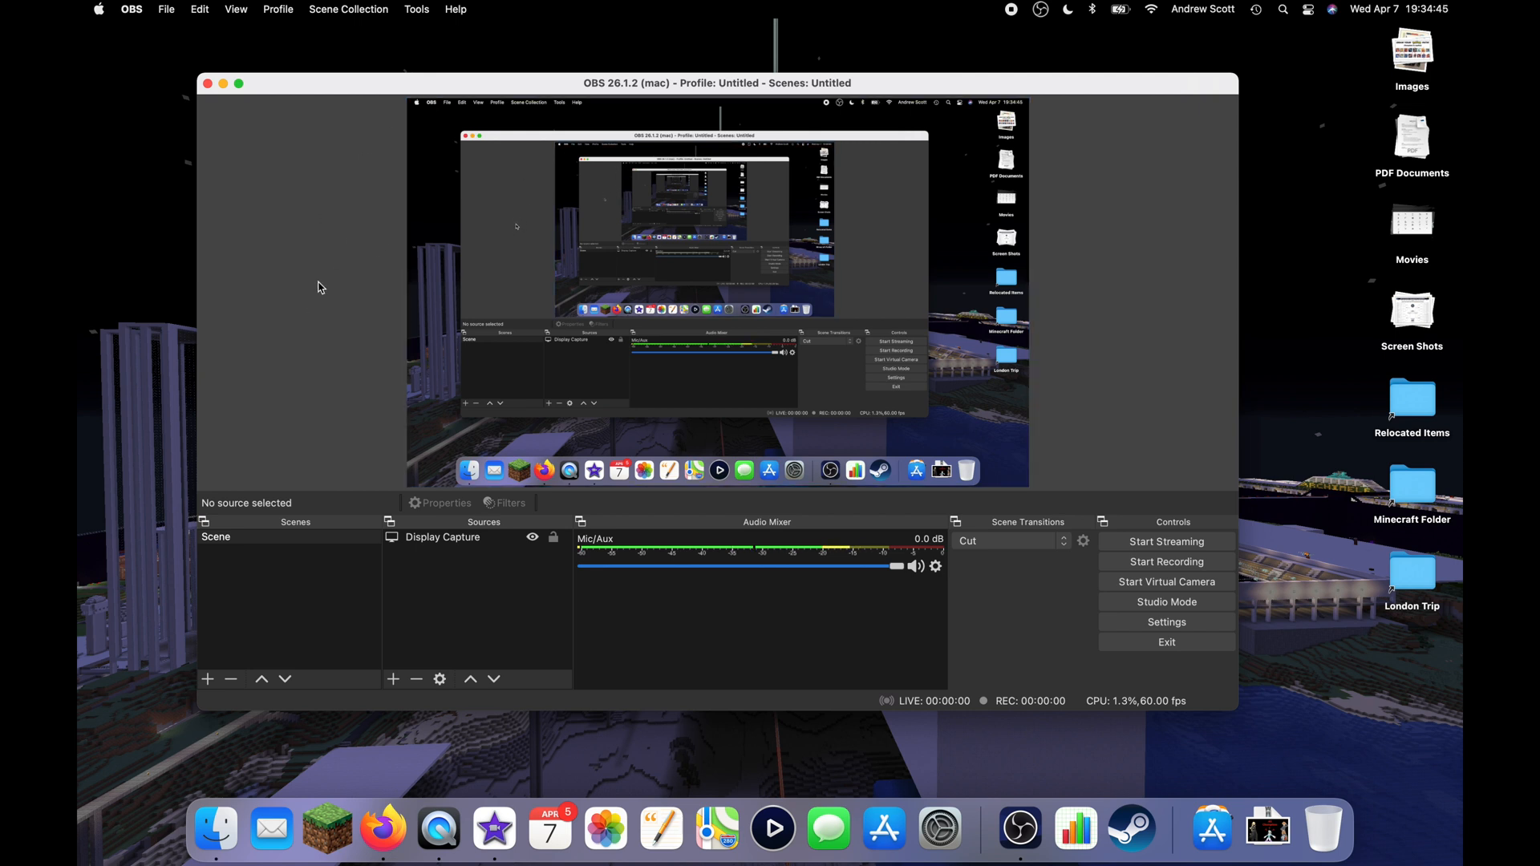
- Move the main window nearer the middle of the desktop and select the Display Capture source
drag(358, 85, 414, 119)
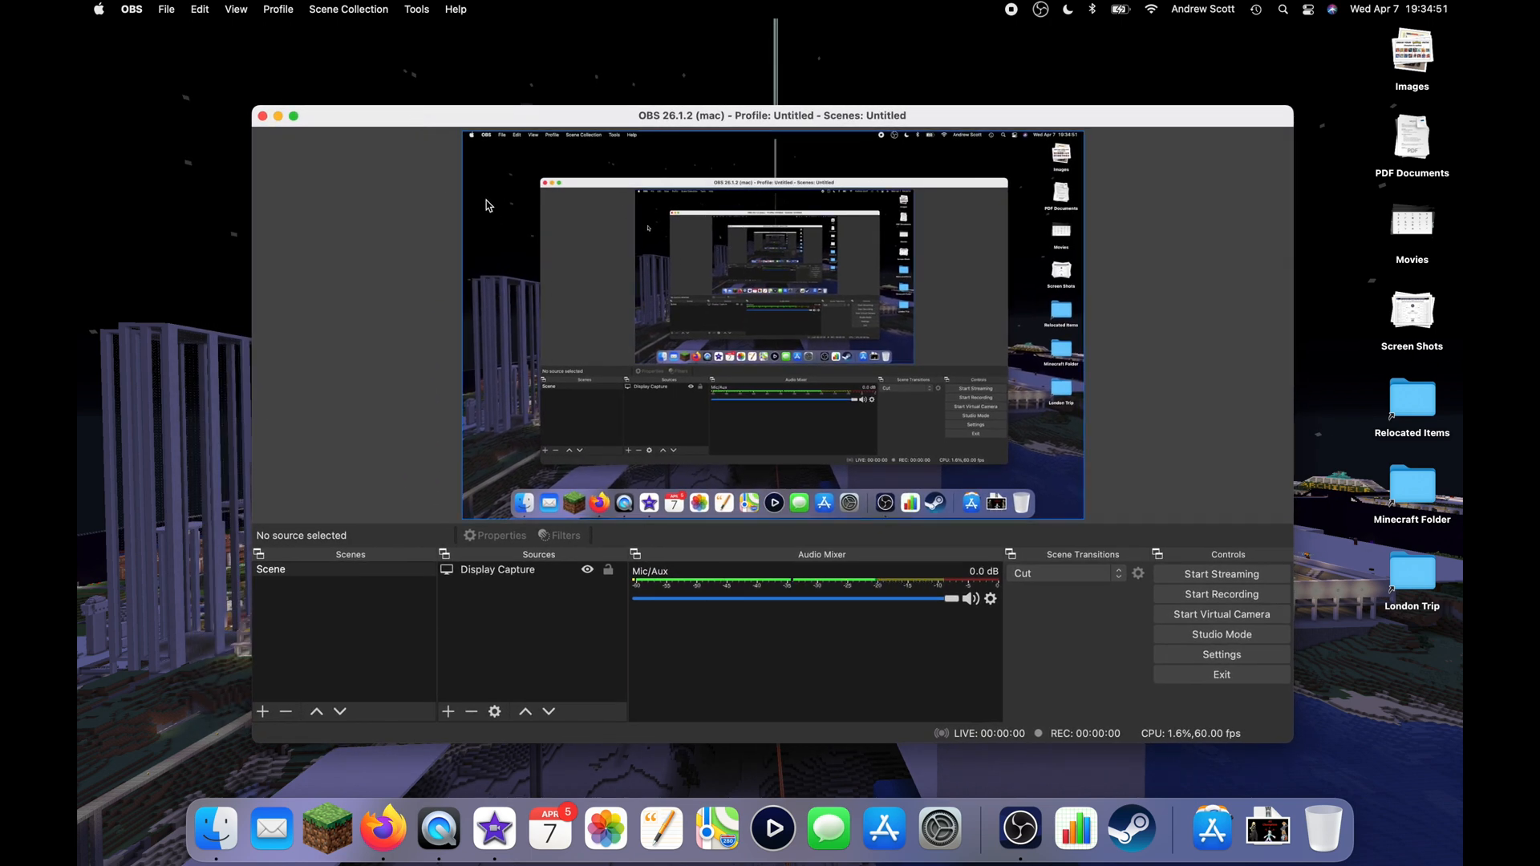
mouse_move(477, 114)
mouse_down()
mouse_move(476, 98)
mouse_move(501, 110)
mouse_move(492, 101)
mouse_up()
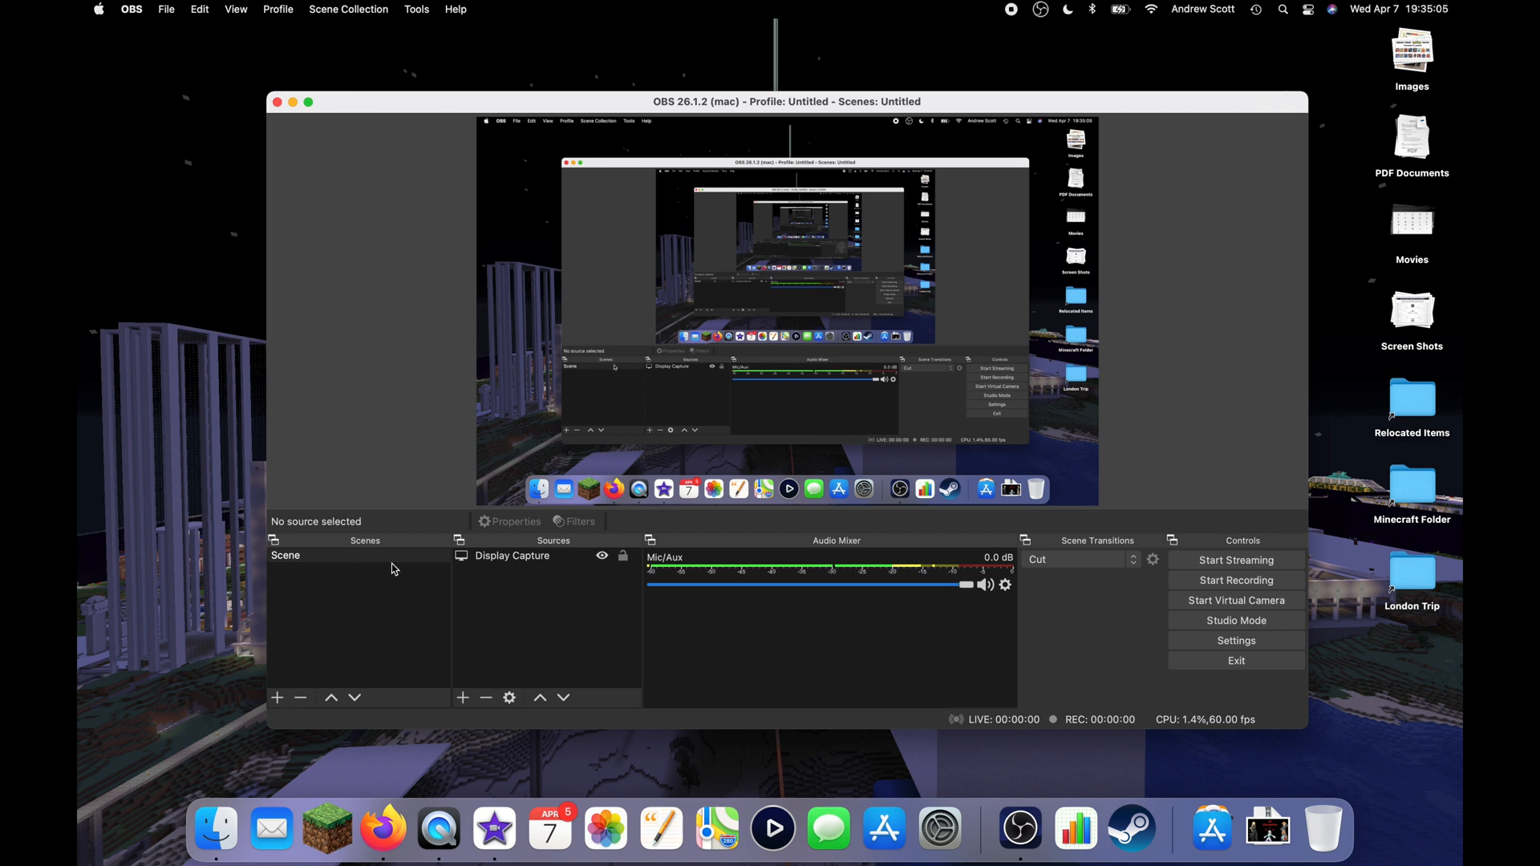
click(281, 560)
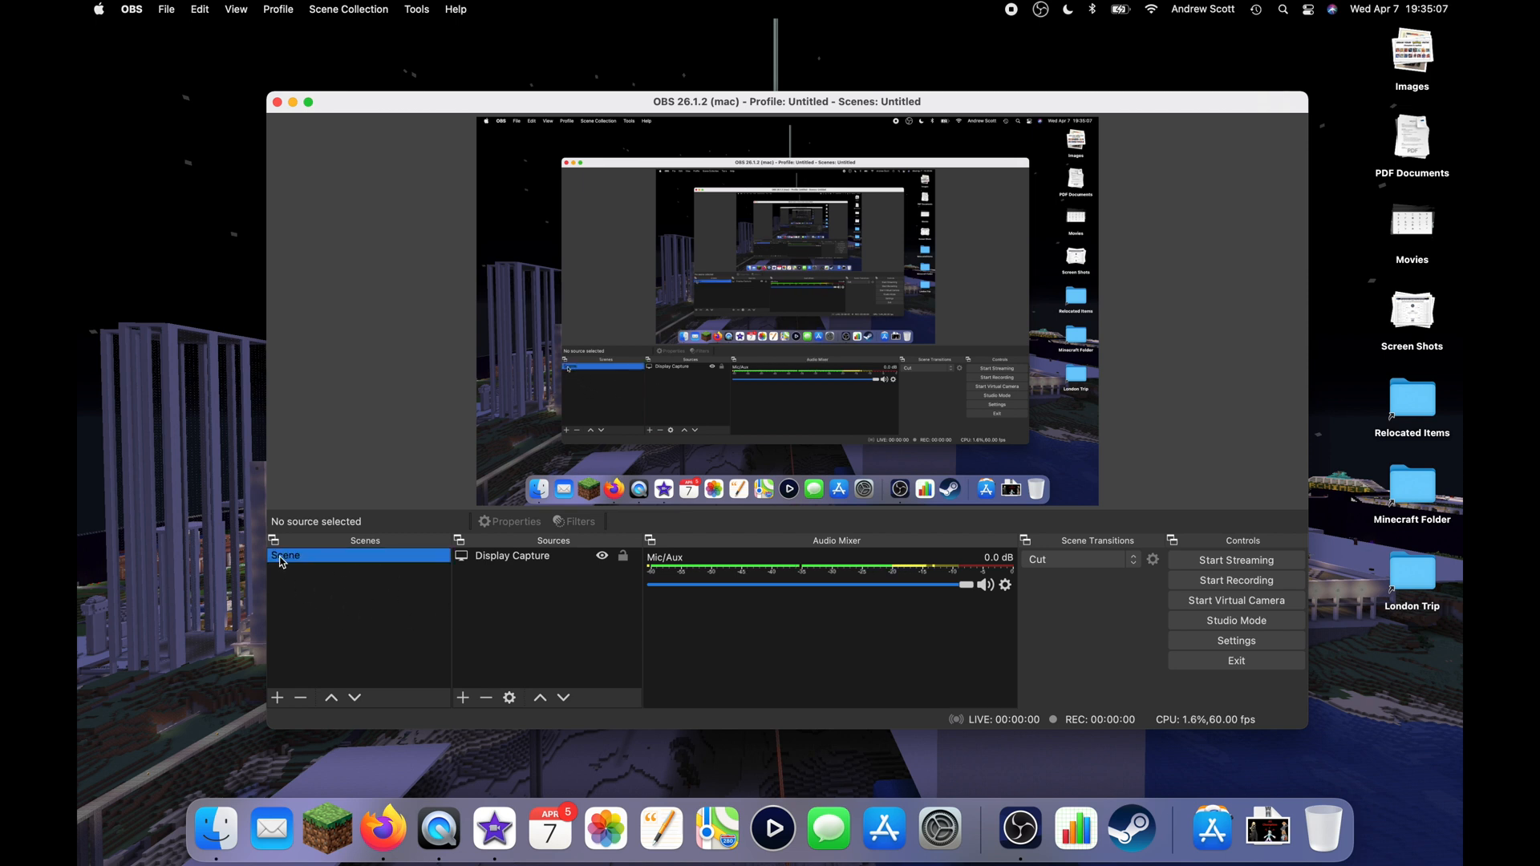
click(483, 558)
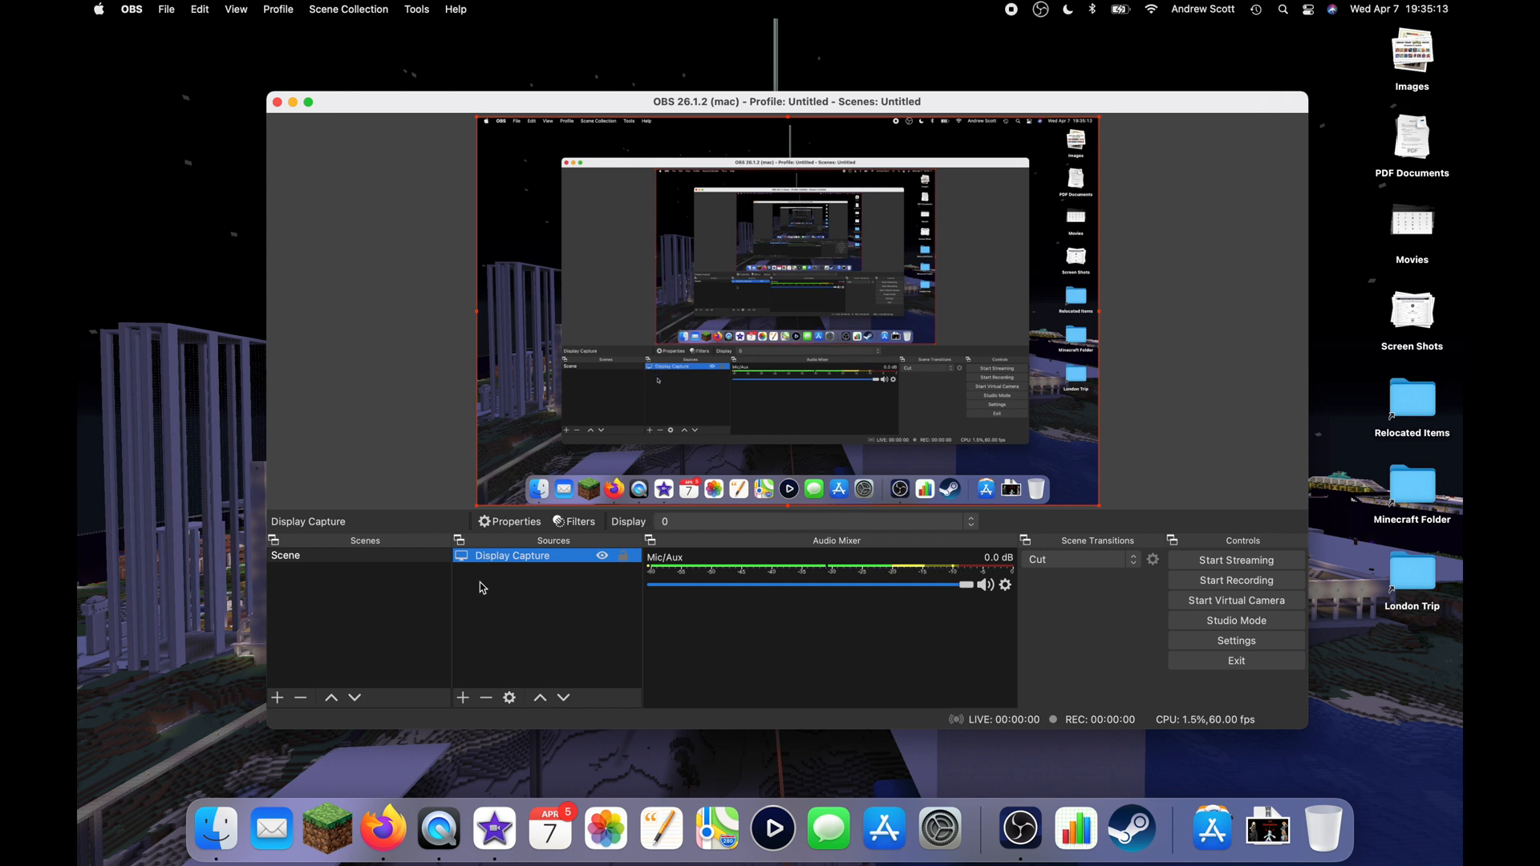
- Add a new visible Video Capture Device source to the scene under its default name, without choosing a camera
click(463, 698)
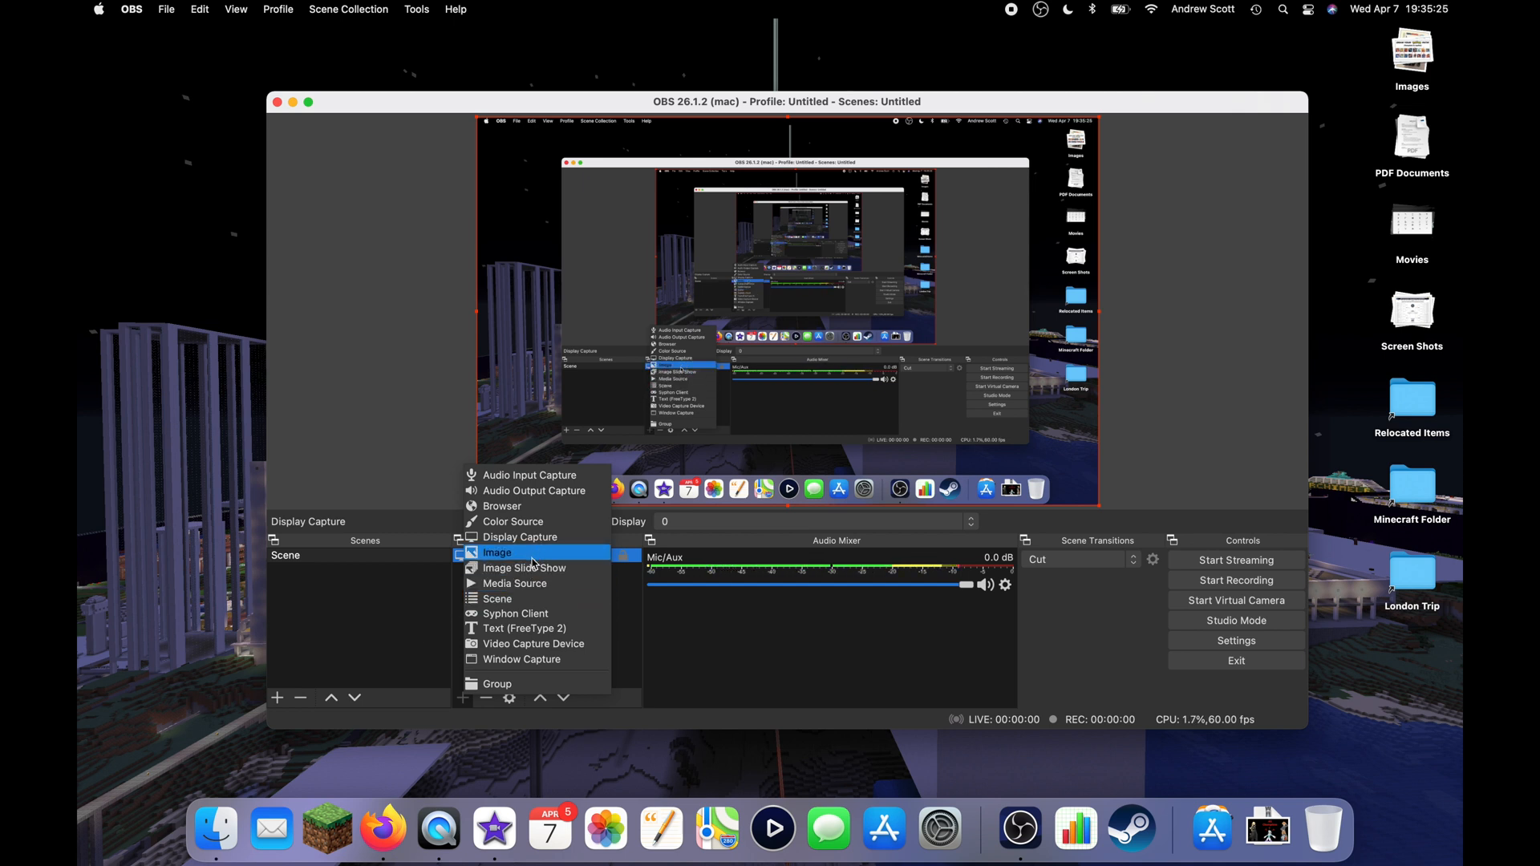
click(504, 646)
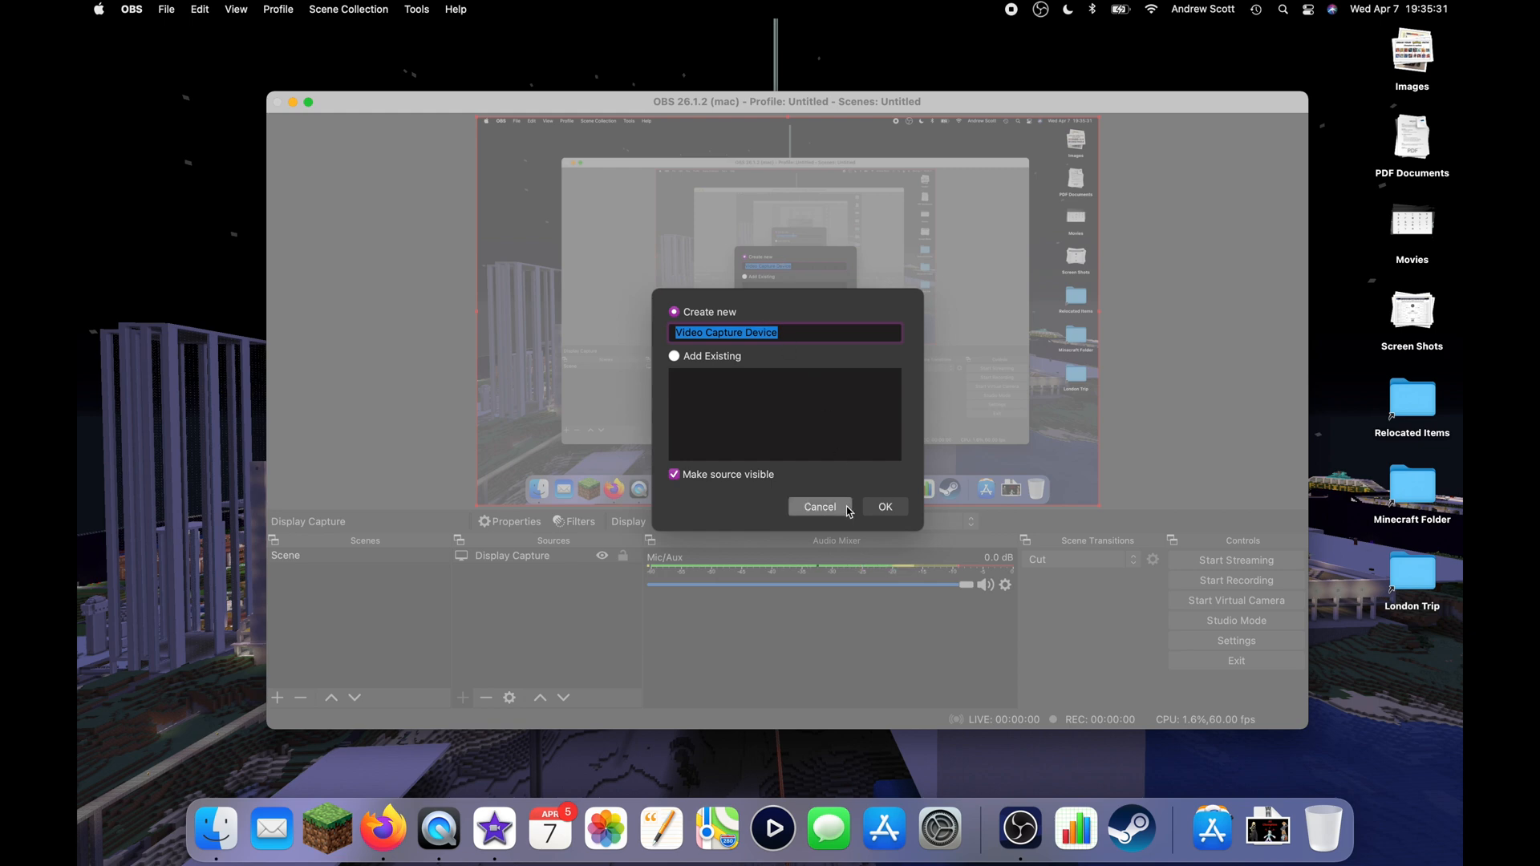
click(889, 511)
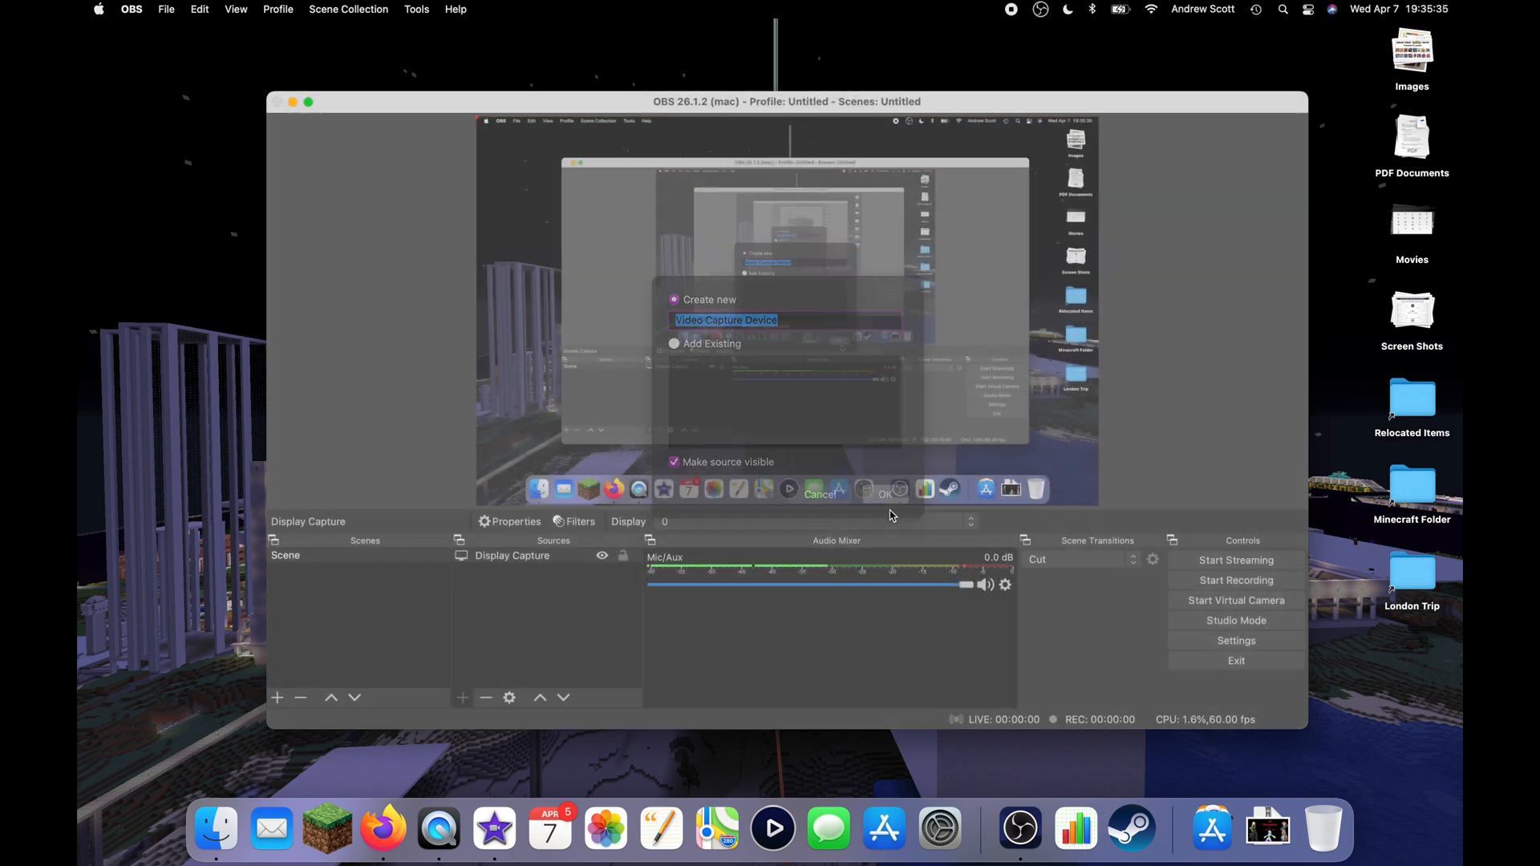
click(851, 489)
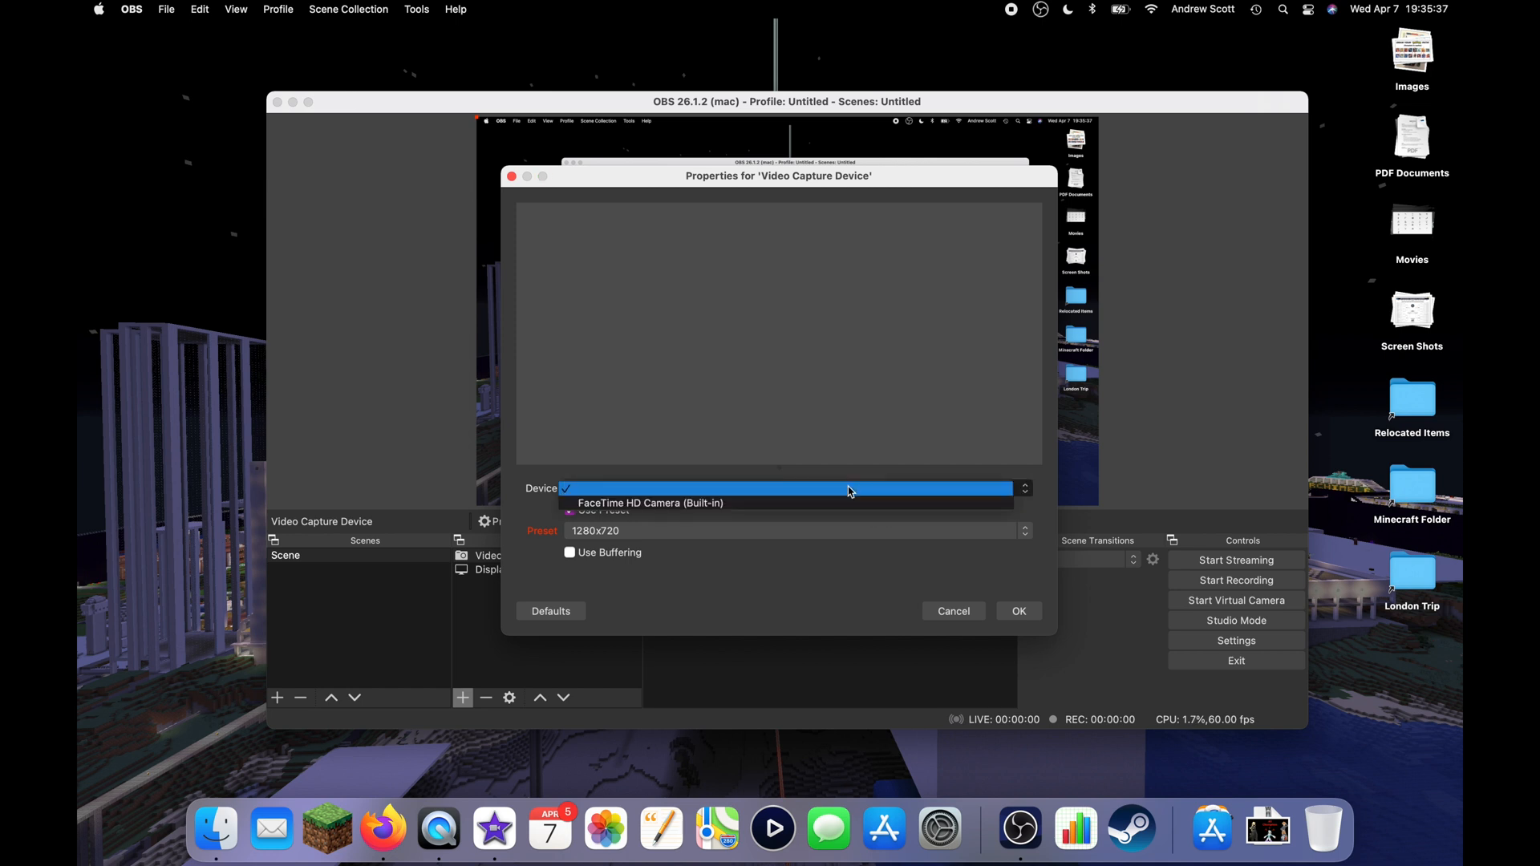
click(867, 403)
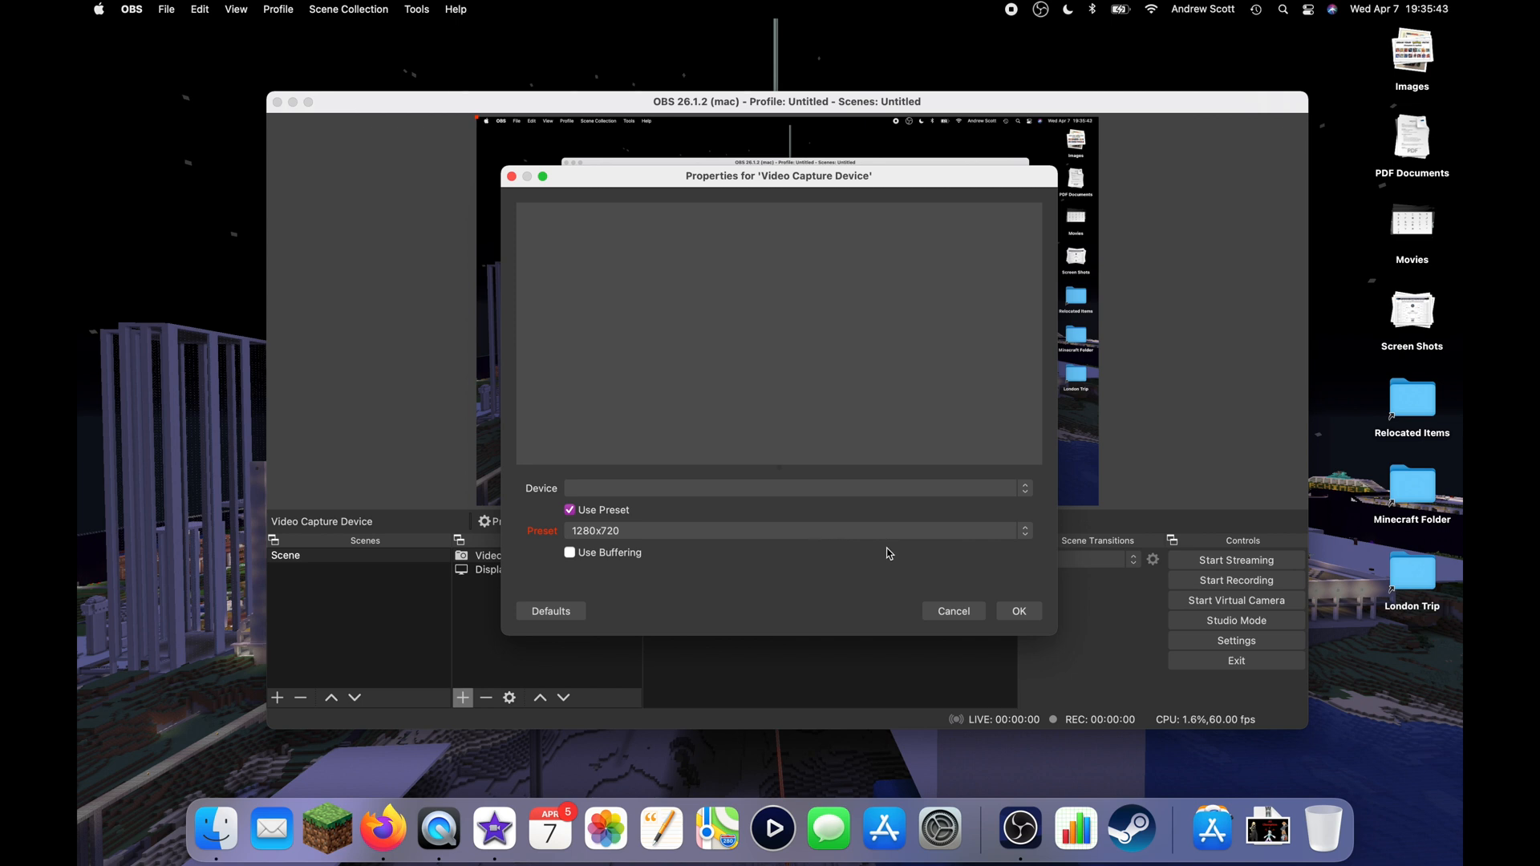
click(1020, 613)
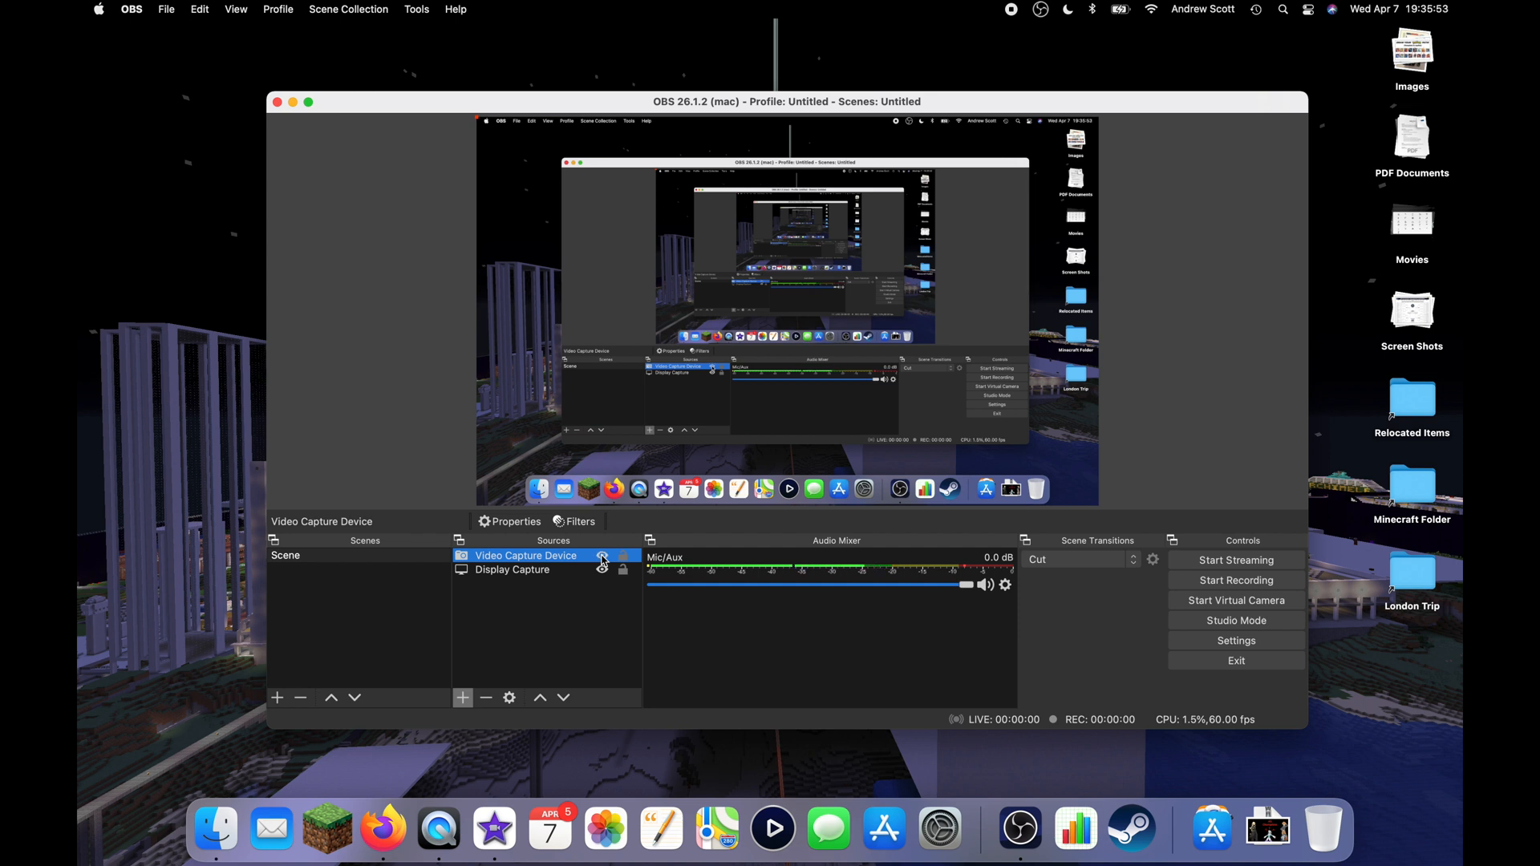
- Hide the Video Capture Device source and set its device to FaceTime HD Camera (Built-in)
click(603, 556)
click(509, 698)
click(642, 489)
click(824, 533)
click(1019, 612)
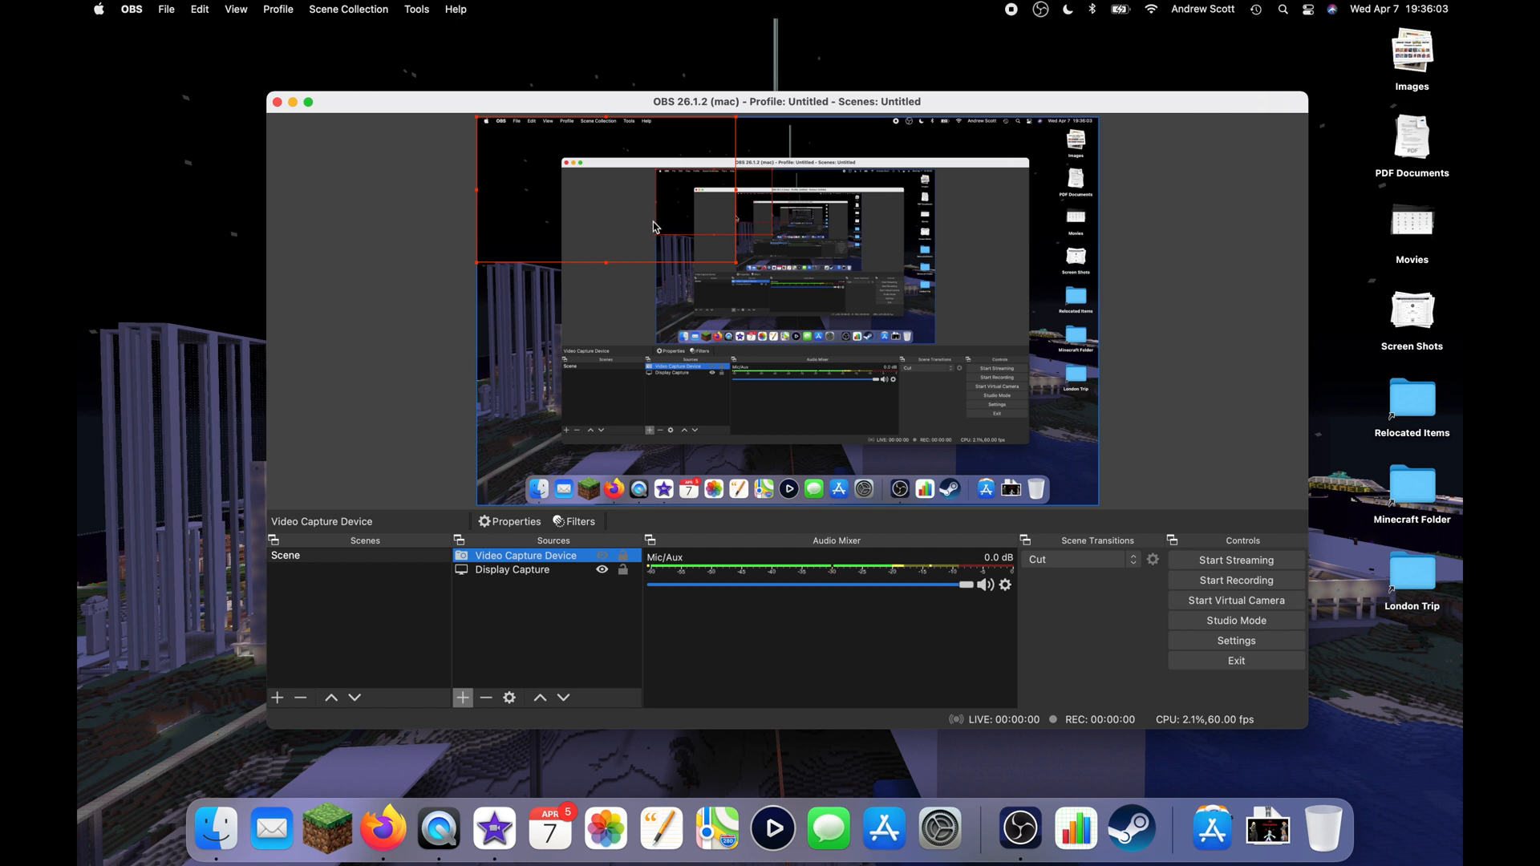
- Place the camera source in the canvas's upper-right corner, shrink it to about a third of the canvas width, and show it
drag(599, 170, 963, 172)
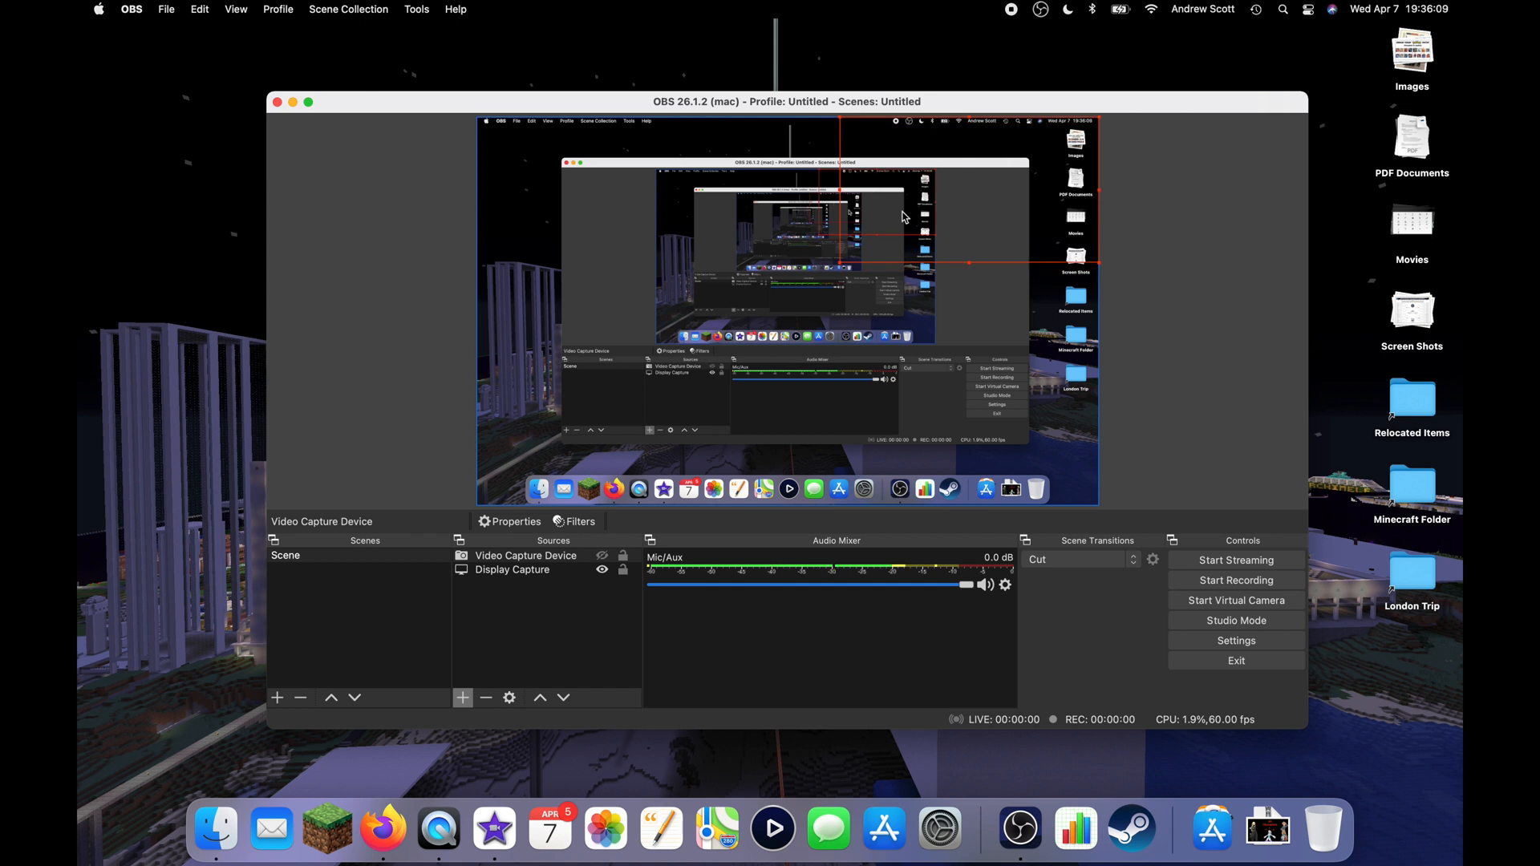
drag(838, 185, 895, 186)
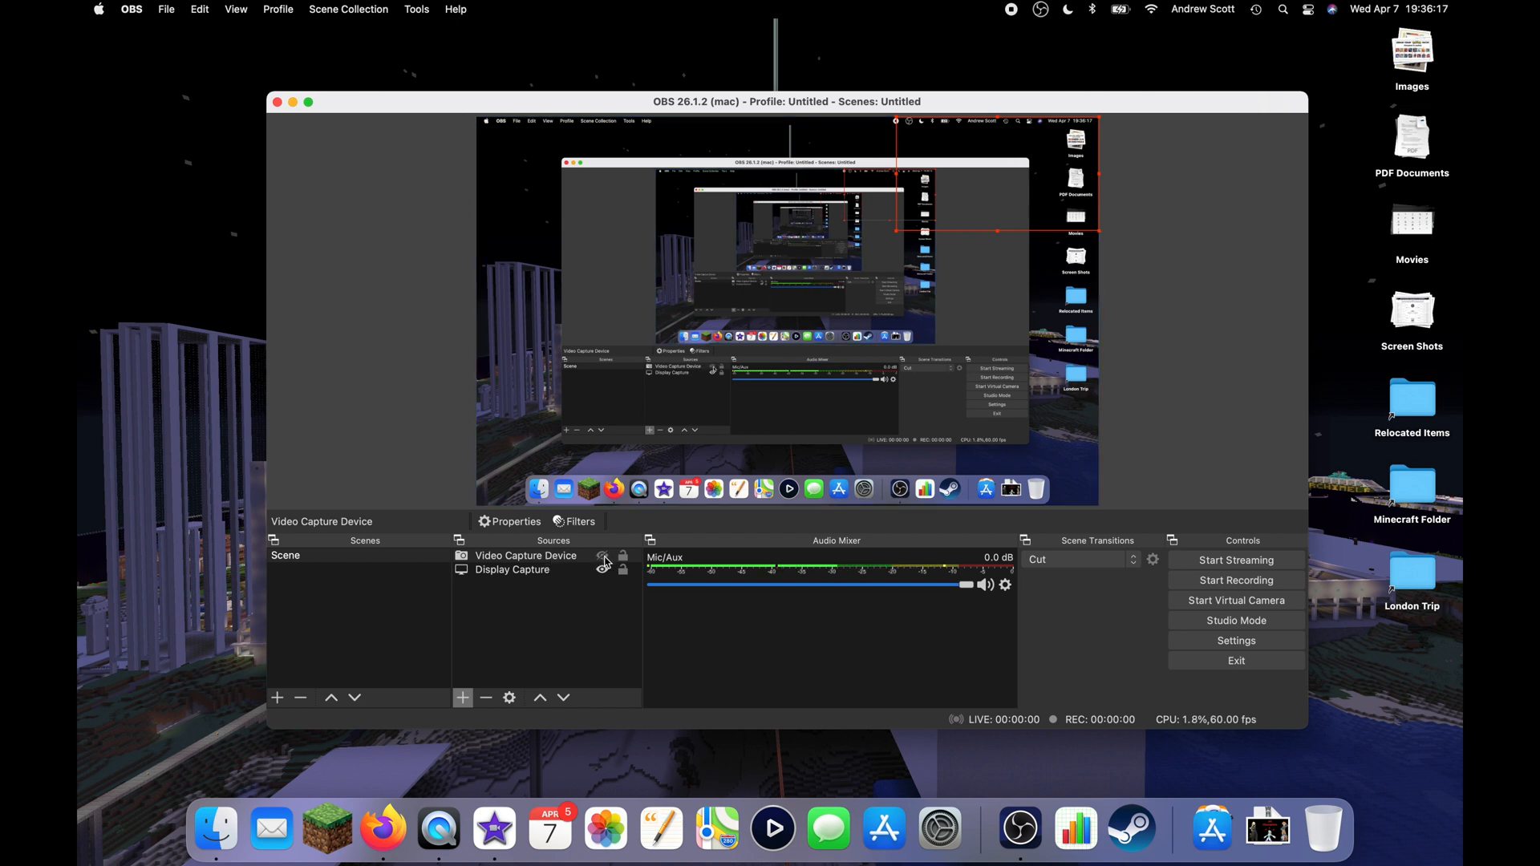
click(603, 558)
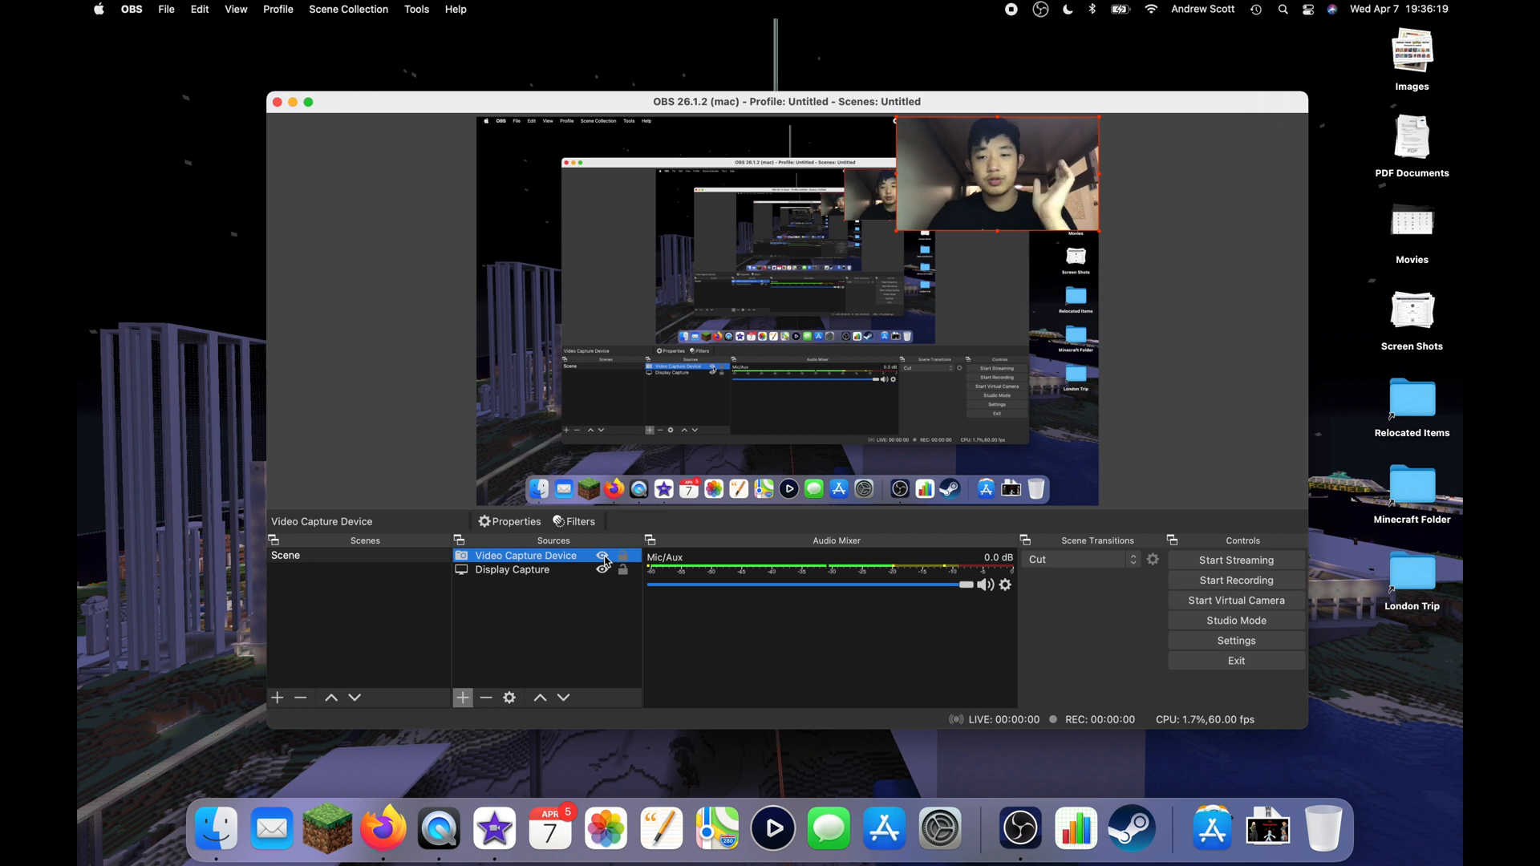
- Move the camera source to the canvas's lower-left corner and enlarge it slightly
mouse_move(1020, 182)
mouse_down()
mouse_move(848, 263)
mouse_move(692, 398)
mouse_move(819, 251)
mouse_move(629, 198)
mouse_move(611, 178)
mouse_move(608, 456)
mouse_move(650, 438)
mouse_move(607, 438)
mouse_up()
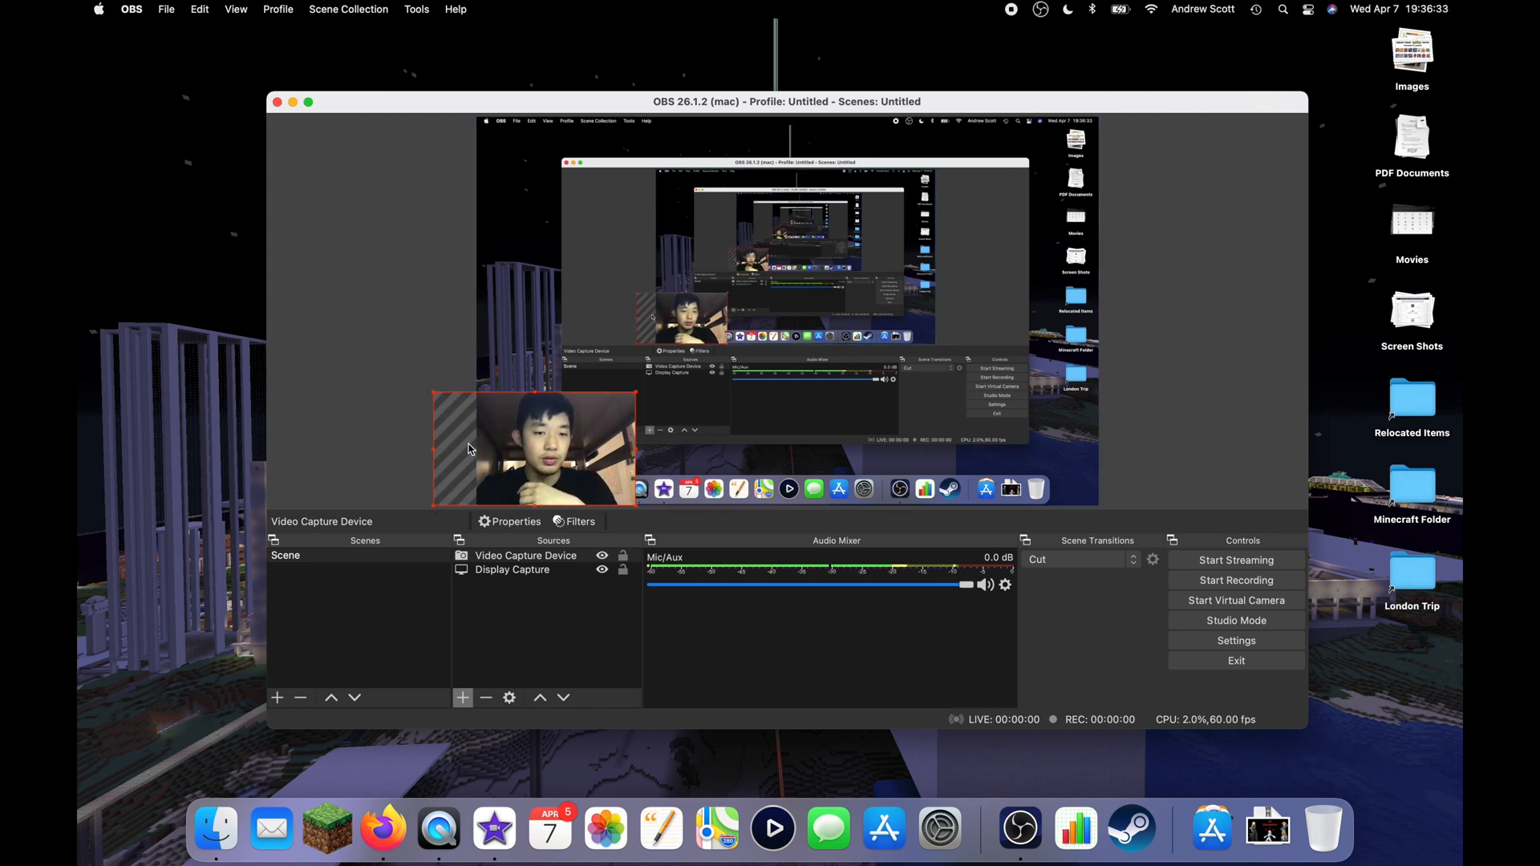
drag(484, 452, 501, 441)
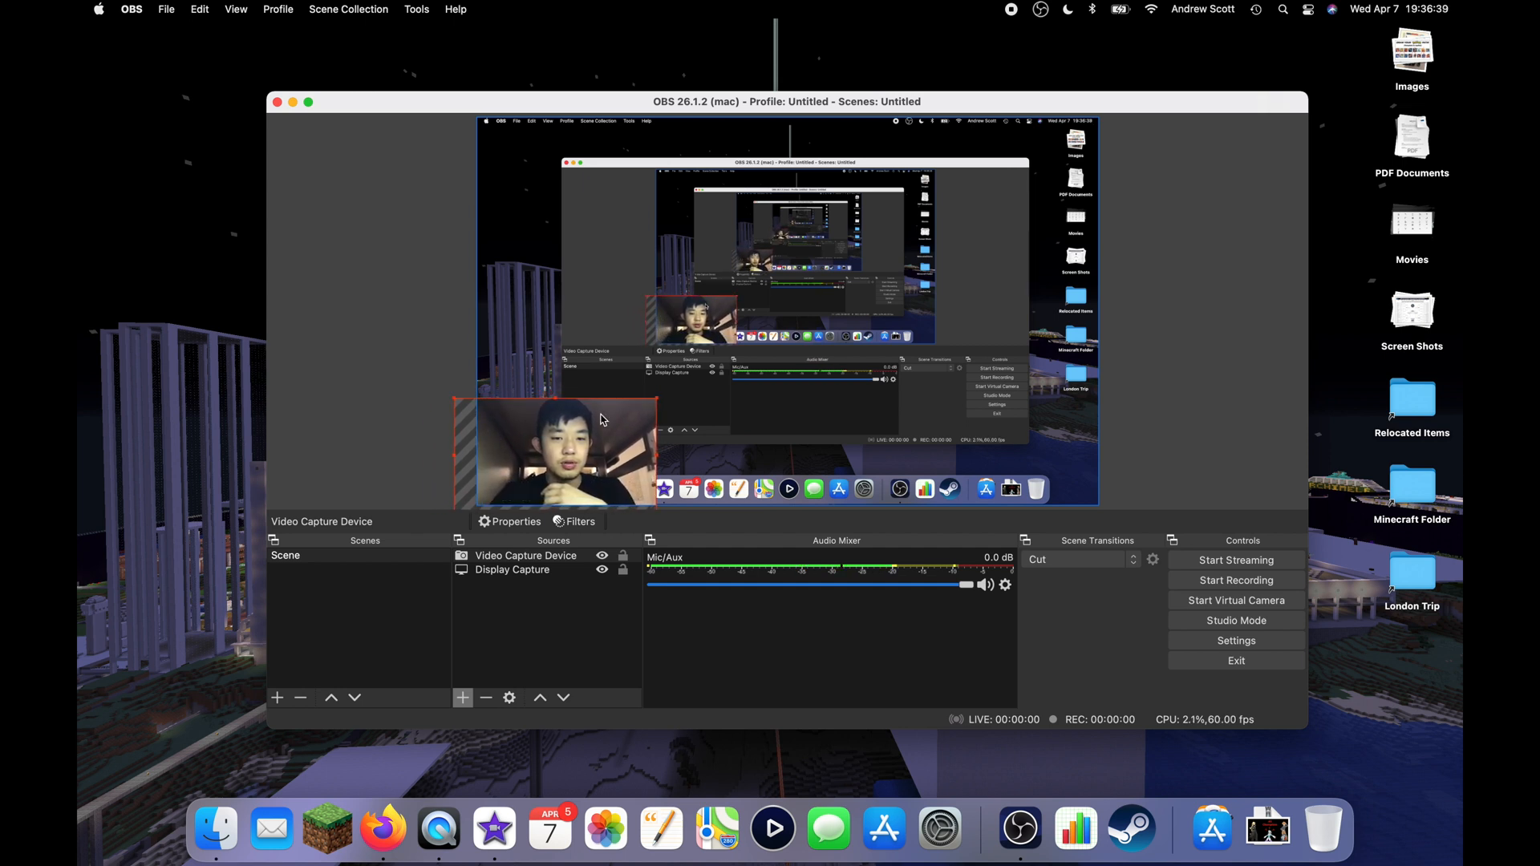
drag(655, 397, 677, 388)
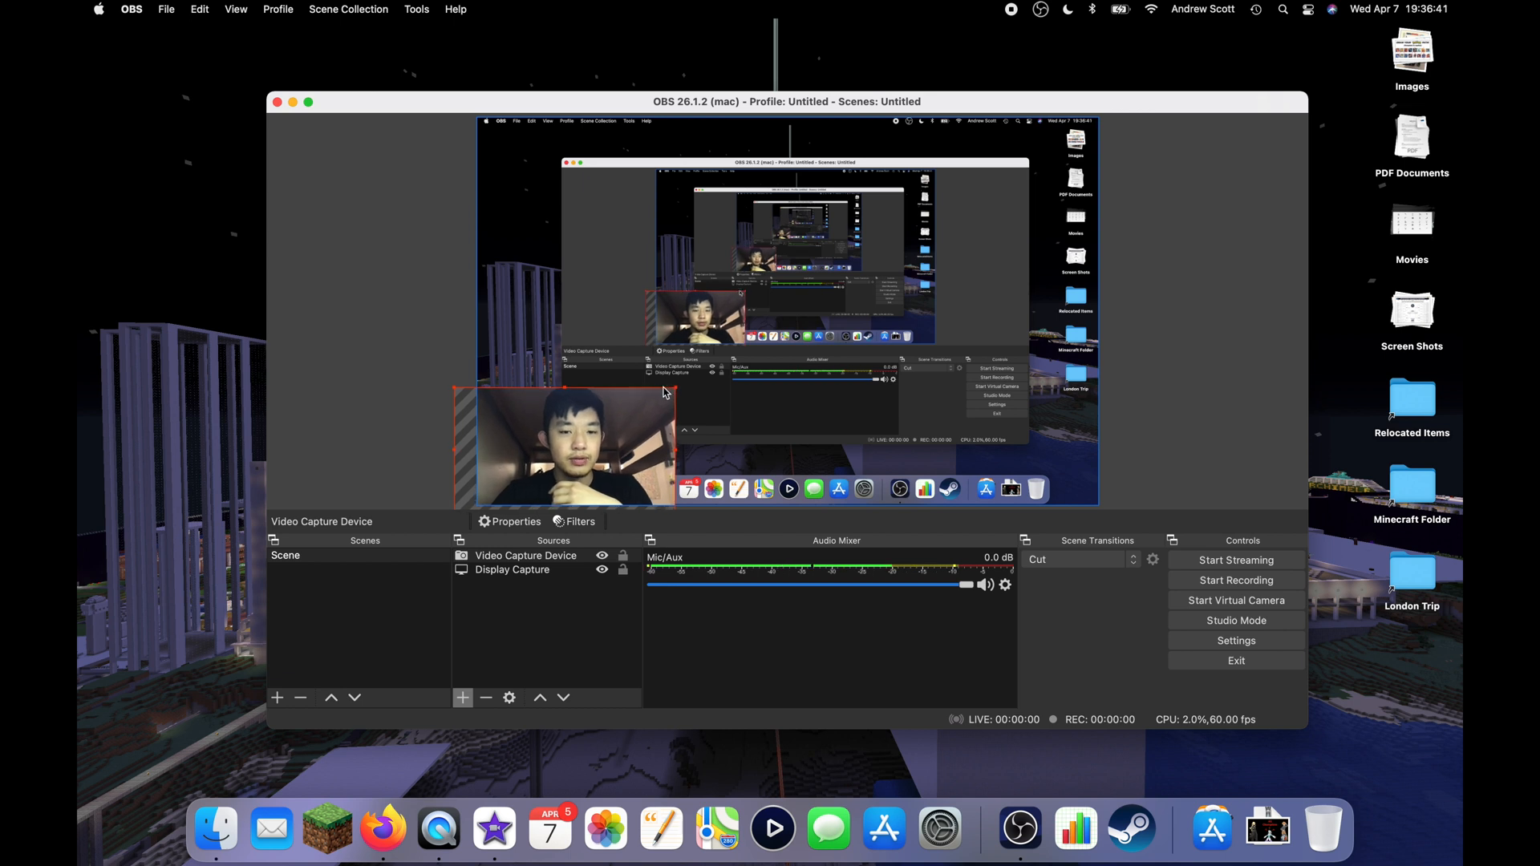
drag(606, 435, 605, 423)
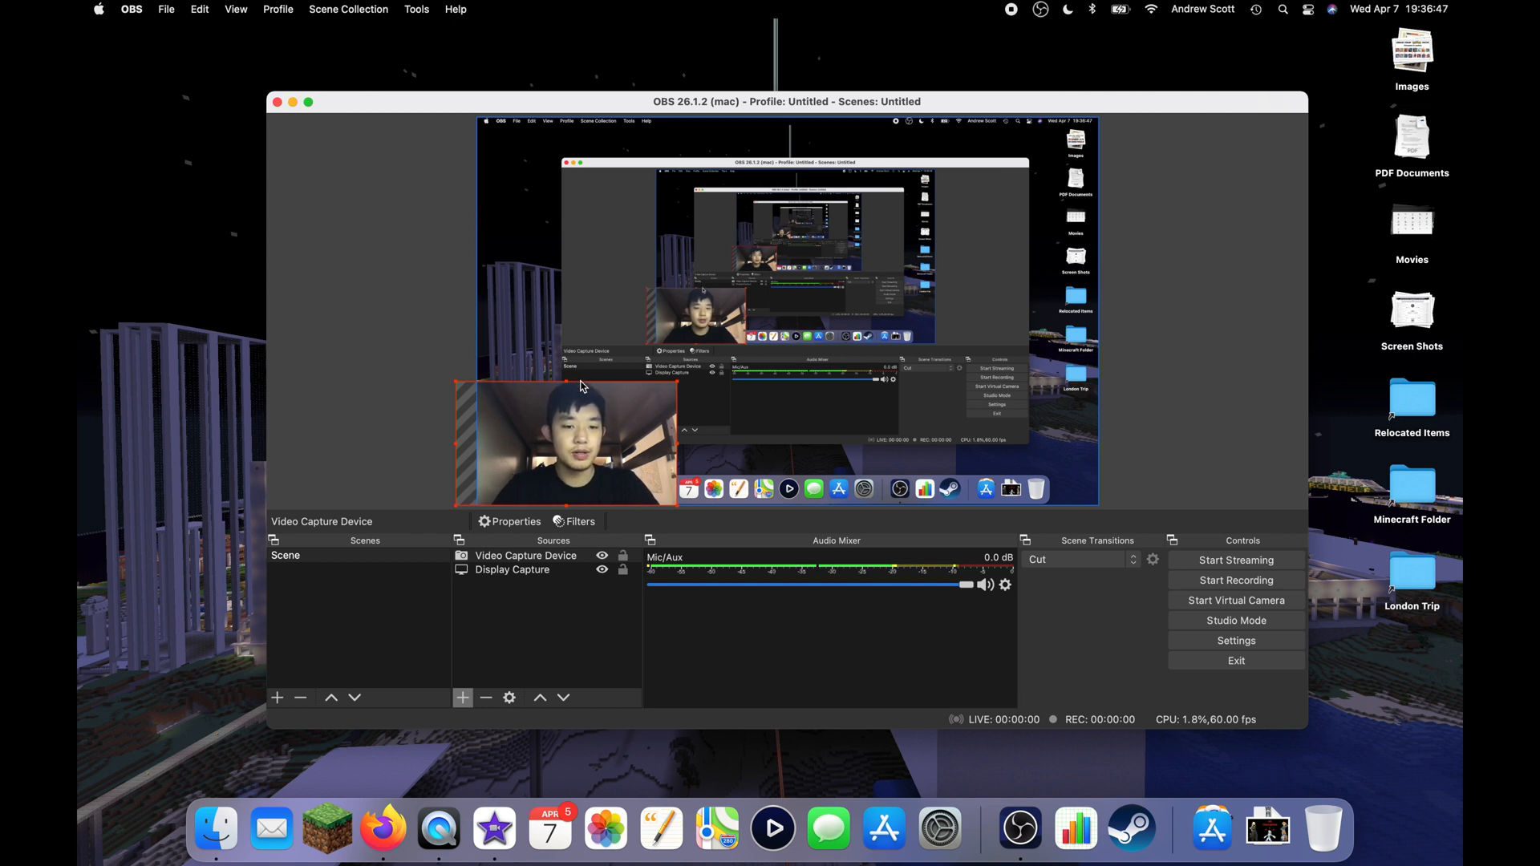
- Hide the Video Capture Device source and remove it from the scene
click(602, 556)
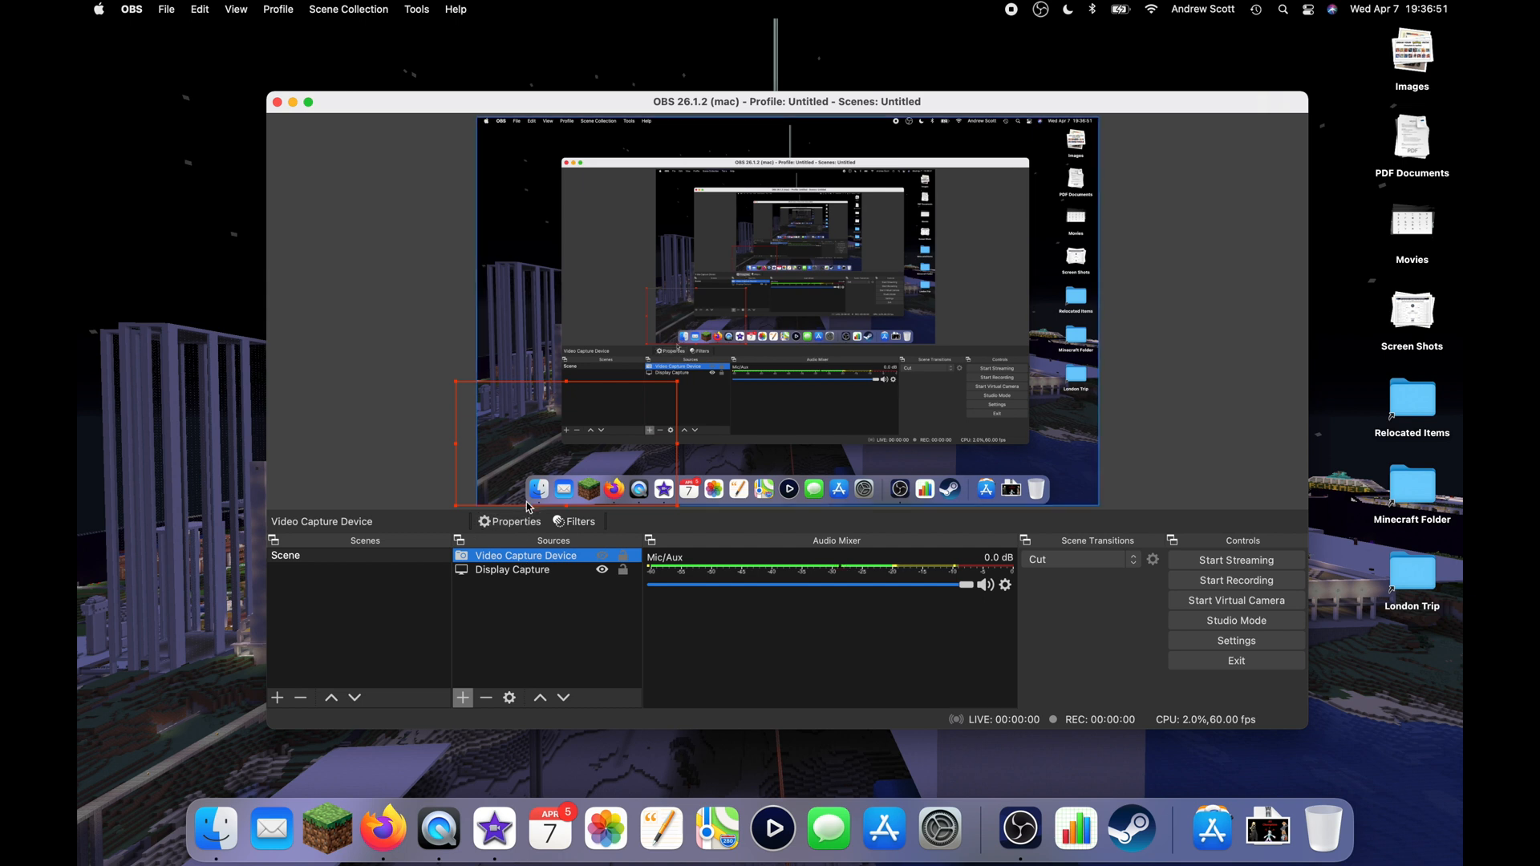
right_click(522, 559)
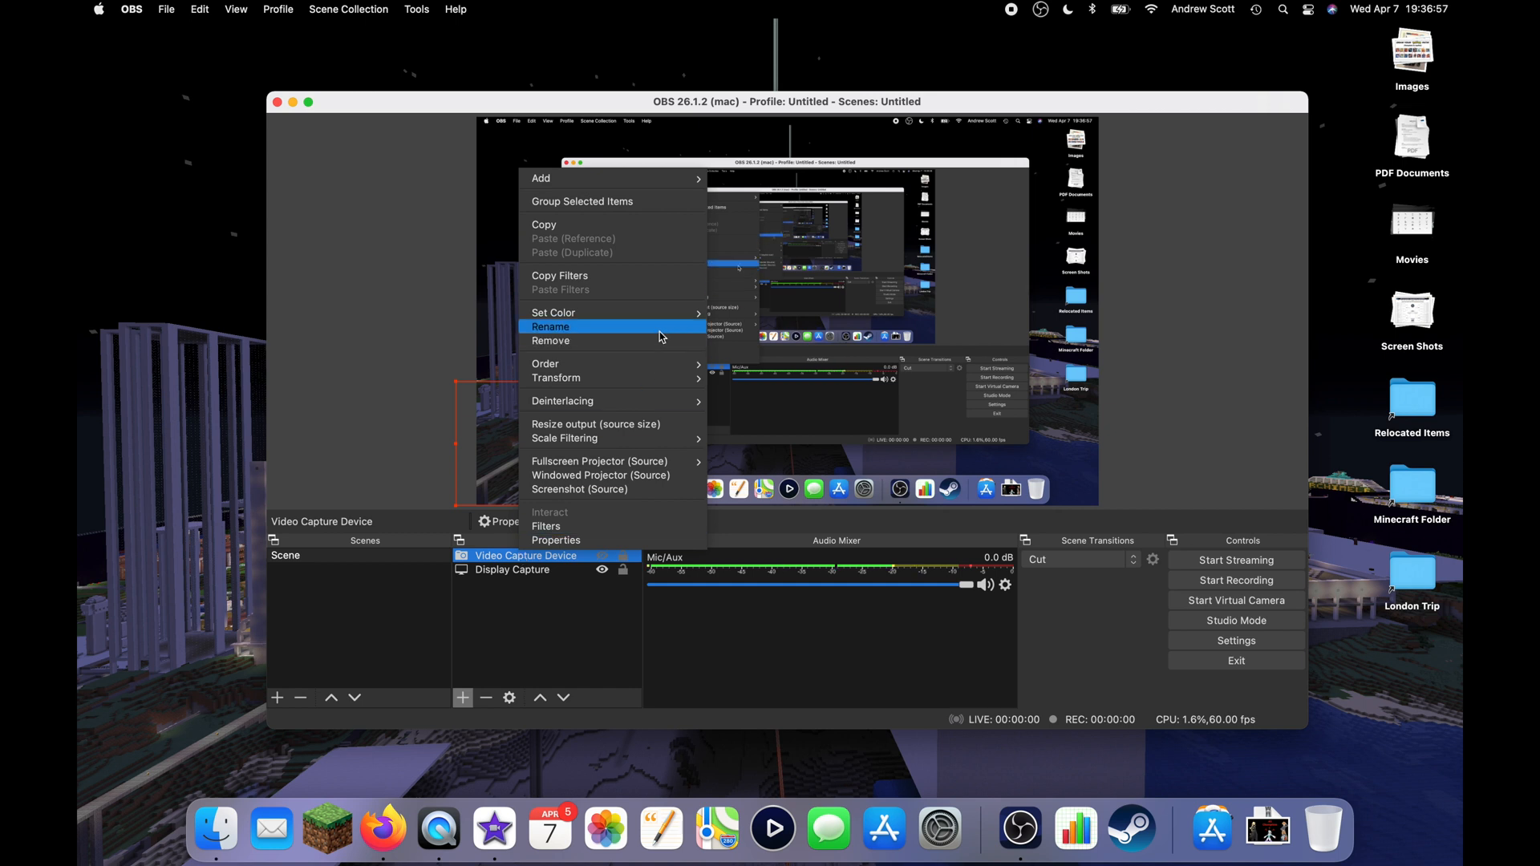
click(659, 343)
drag(801, 354, 753, 280)
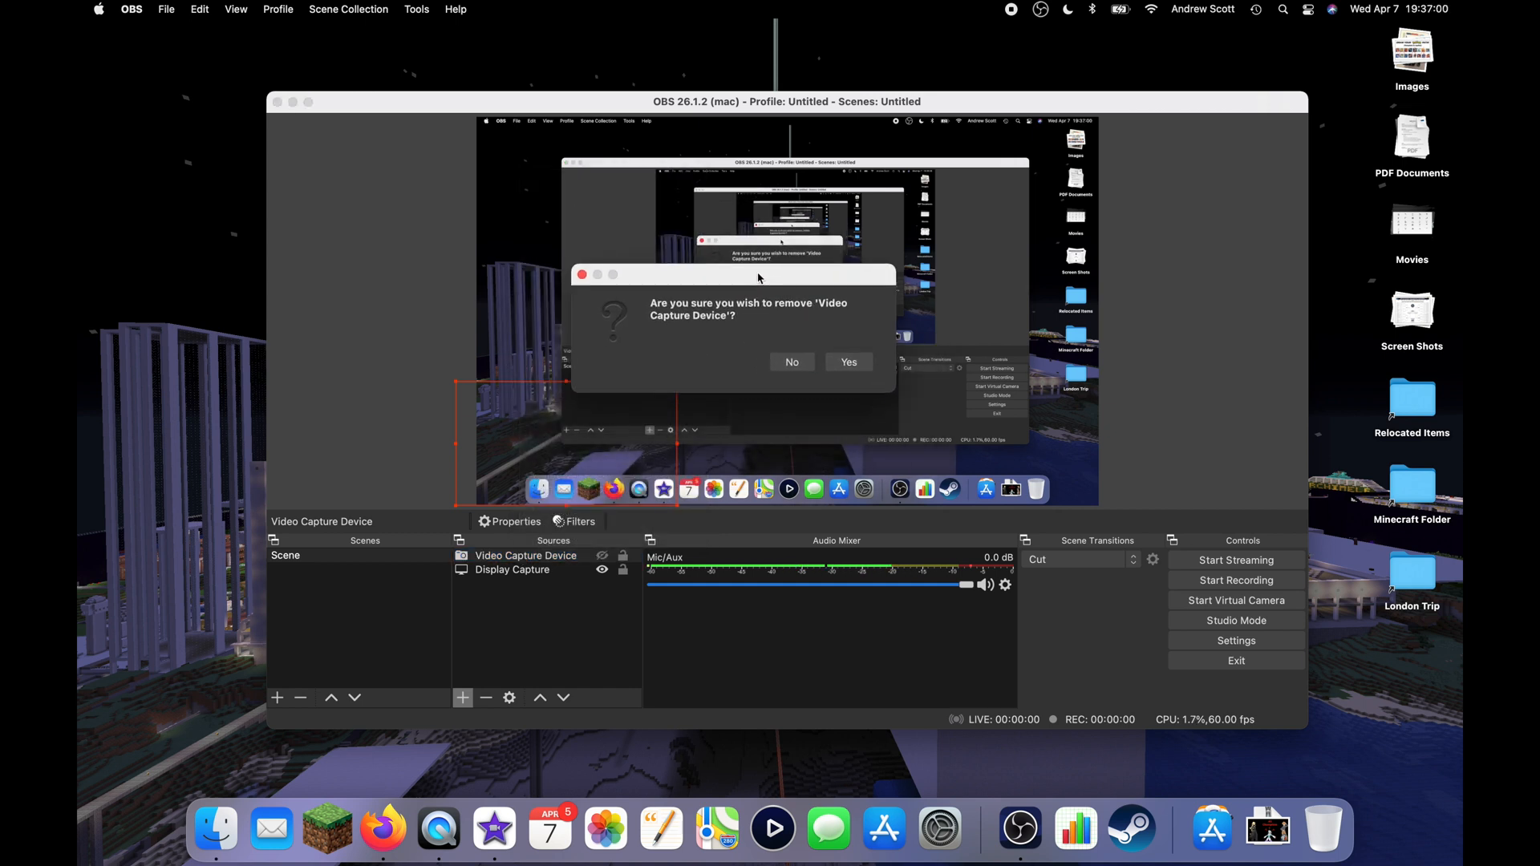
click(850, 363)
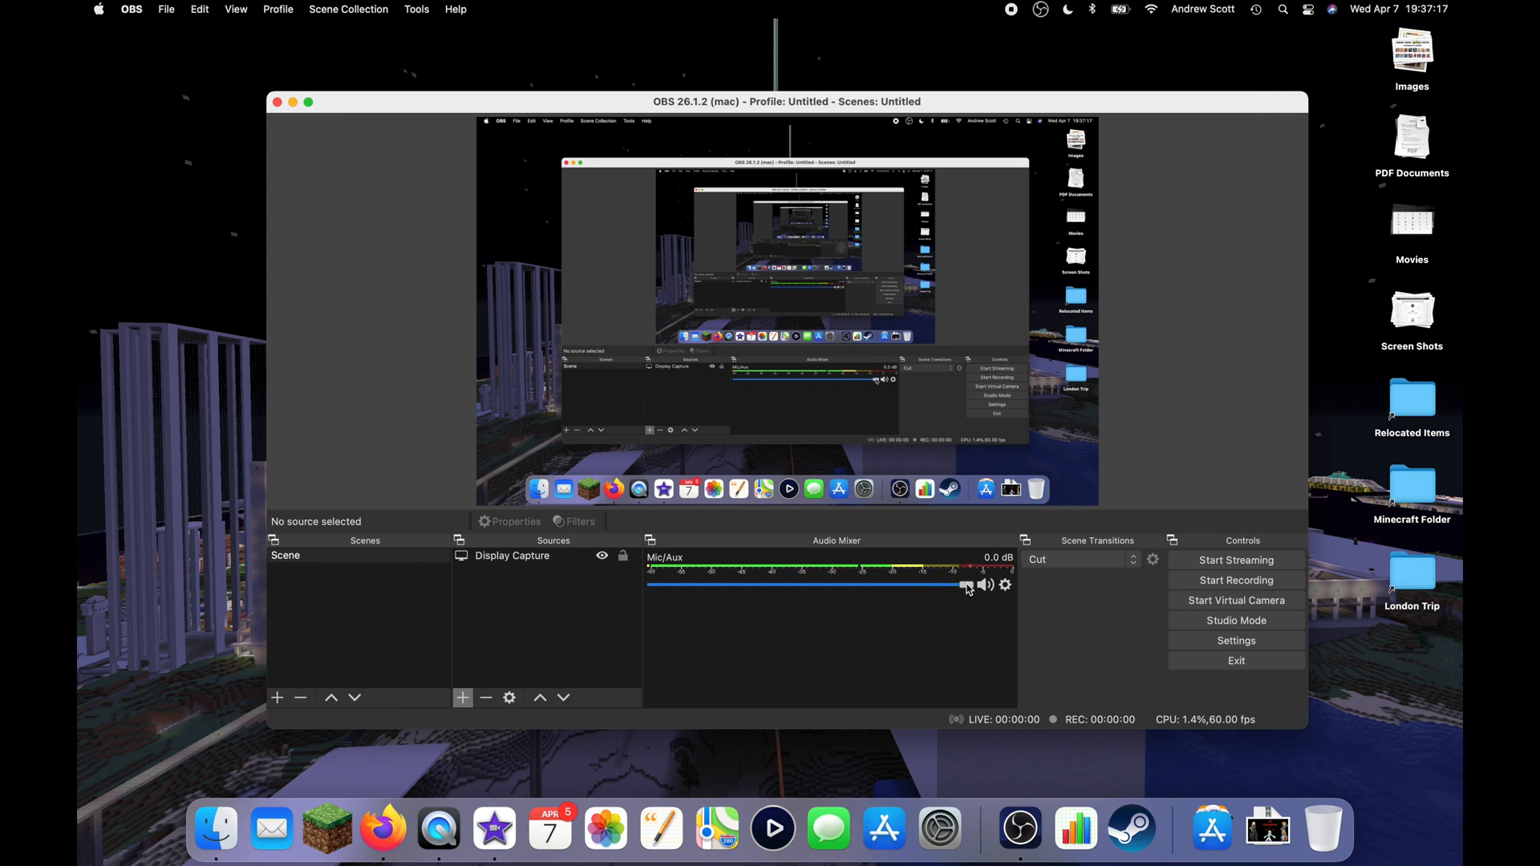
- Try the Mic/Aux volume at about -40 dB, return it to 0.0 dB, and mute and unmute the channel
drag(967, 589, 744, 589)
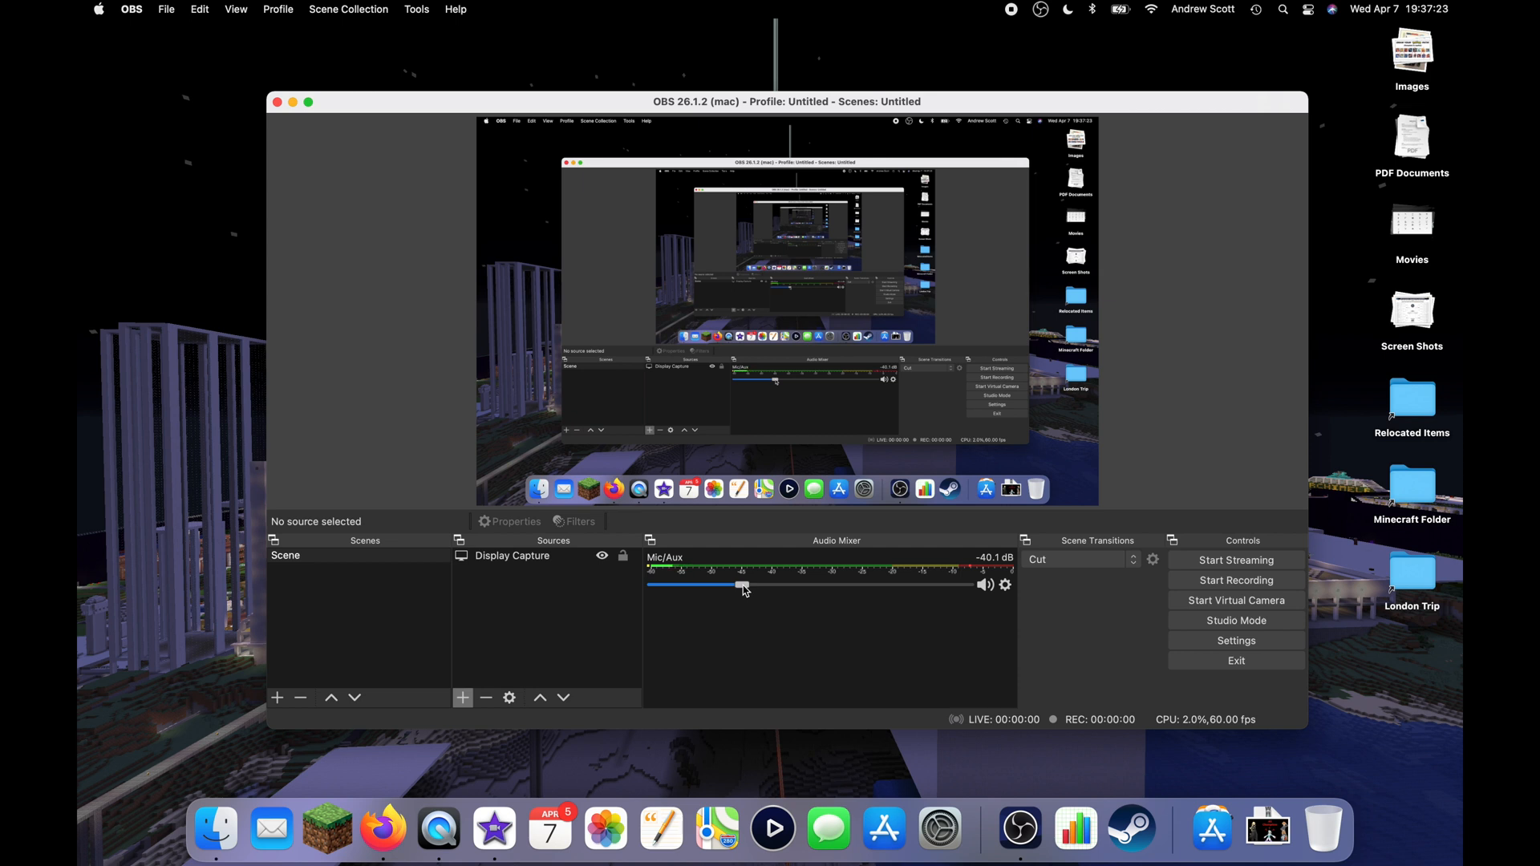
drag(744, 591, 1109, 620)
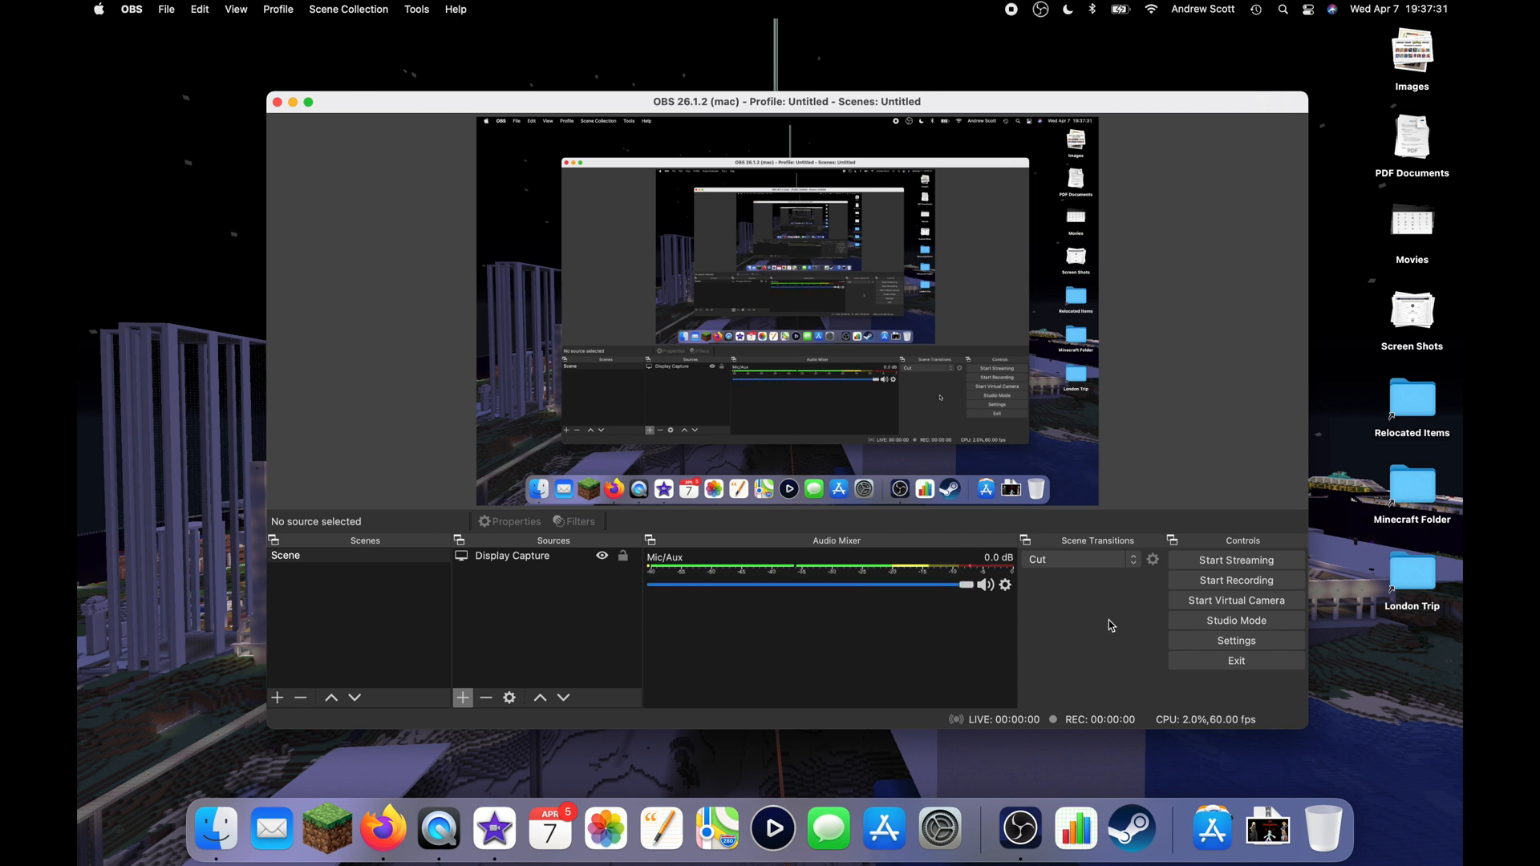
click(983, 587)
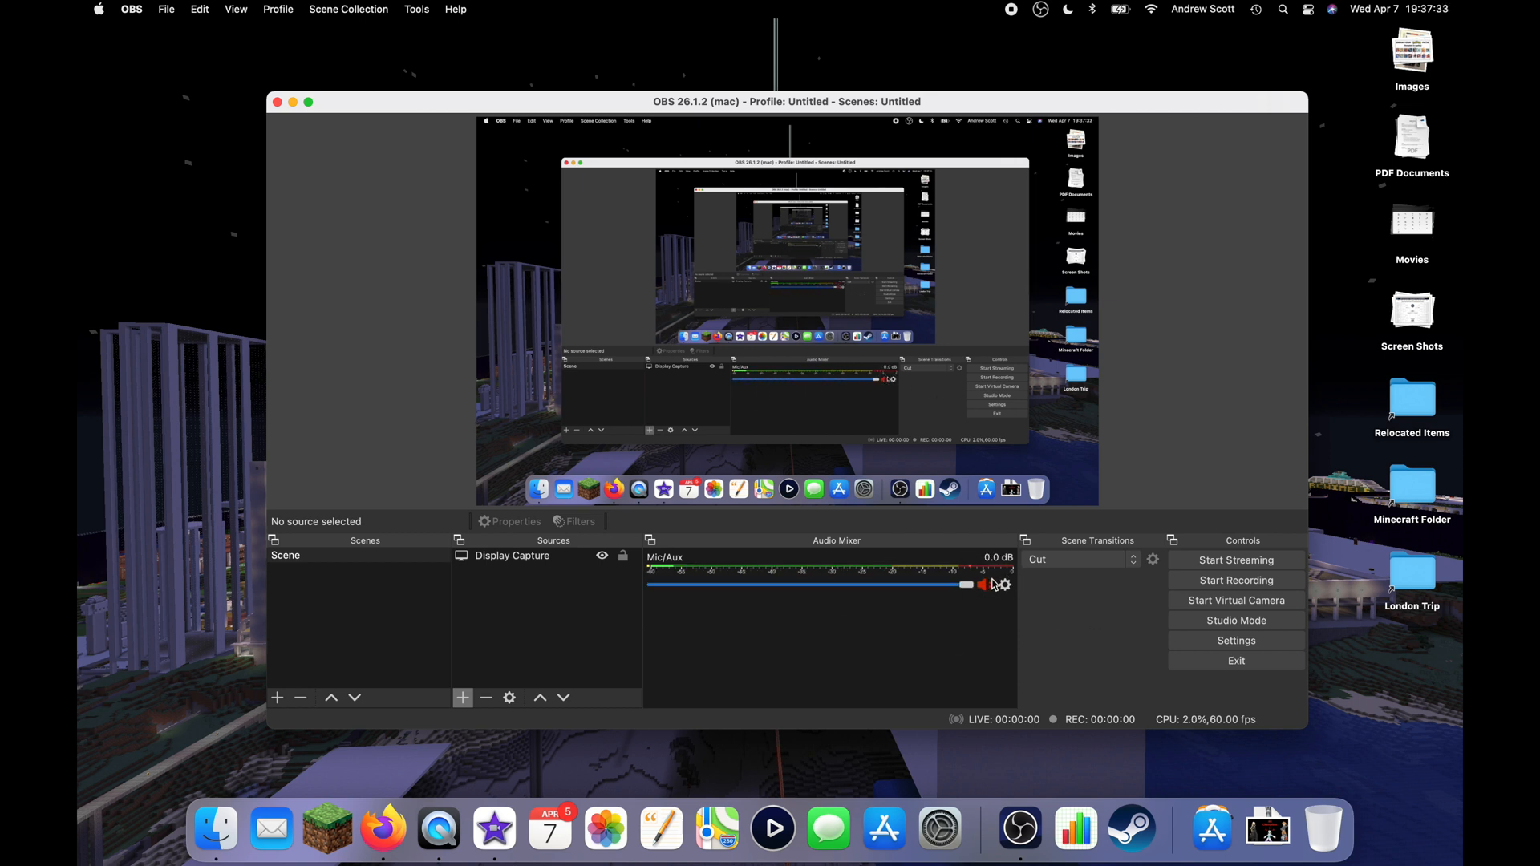
click(986, 586)
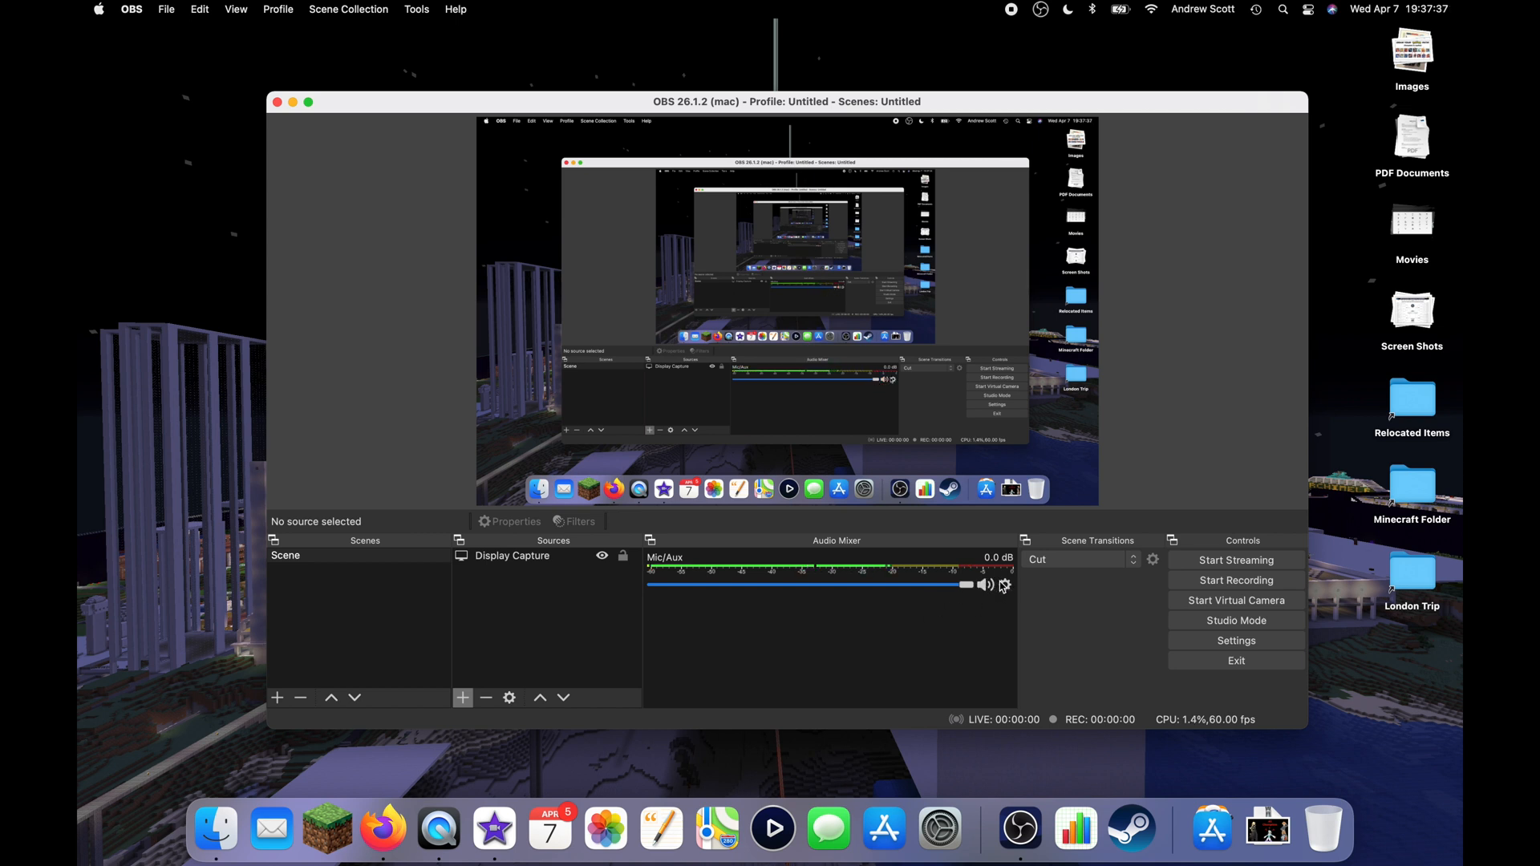
- Look over the options available for the Mic/Aux channel in the audio mixer
click(1006, 586)
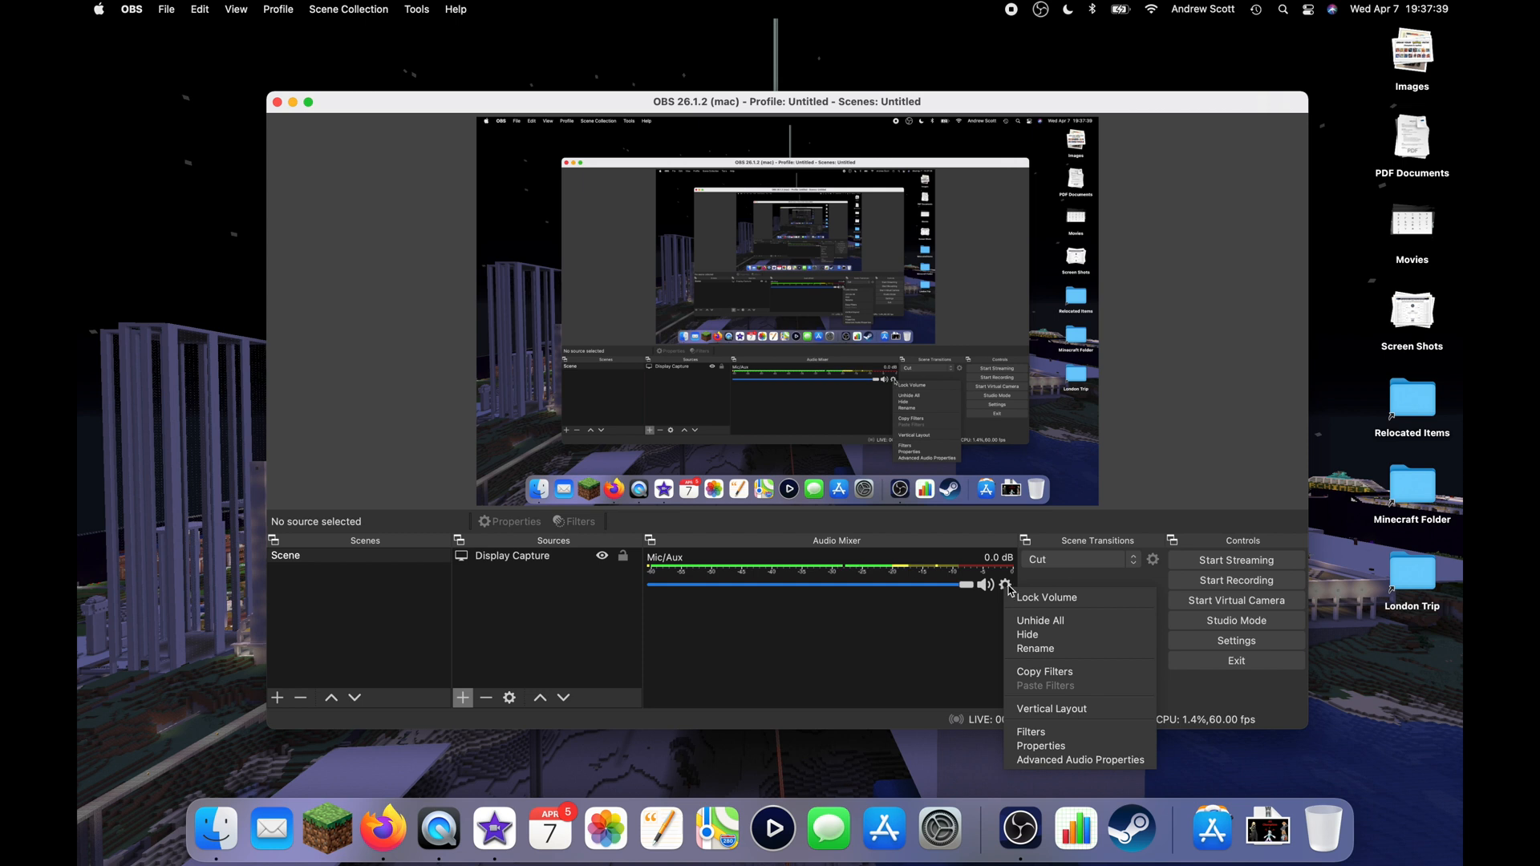
click(1023, 586)
click(1007, 587)
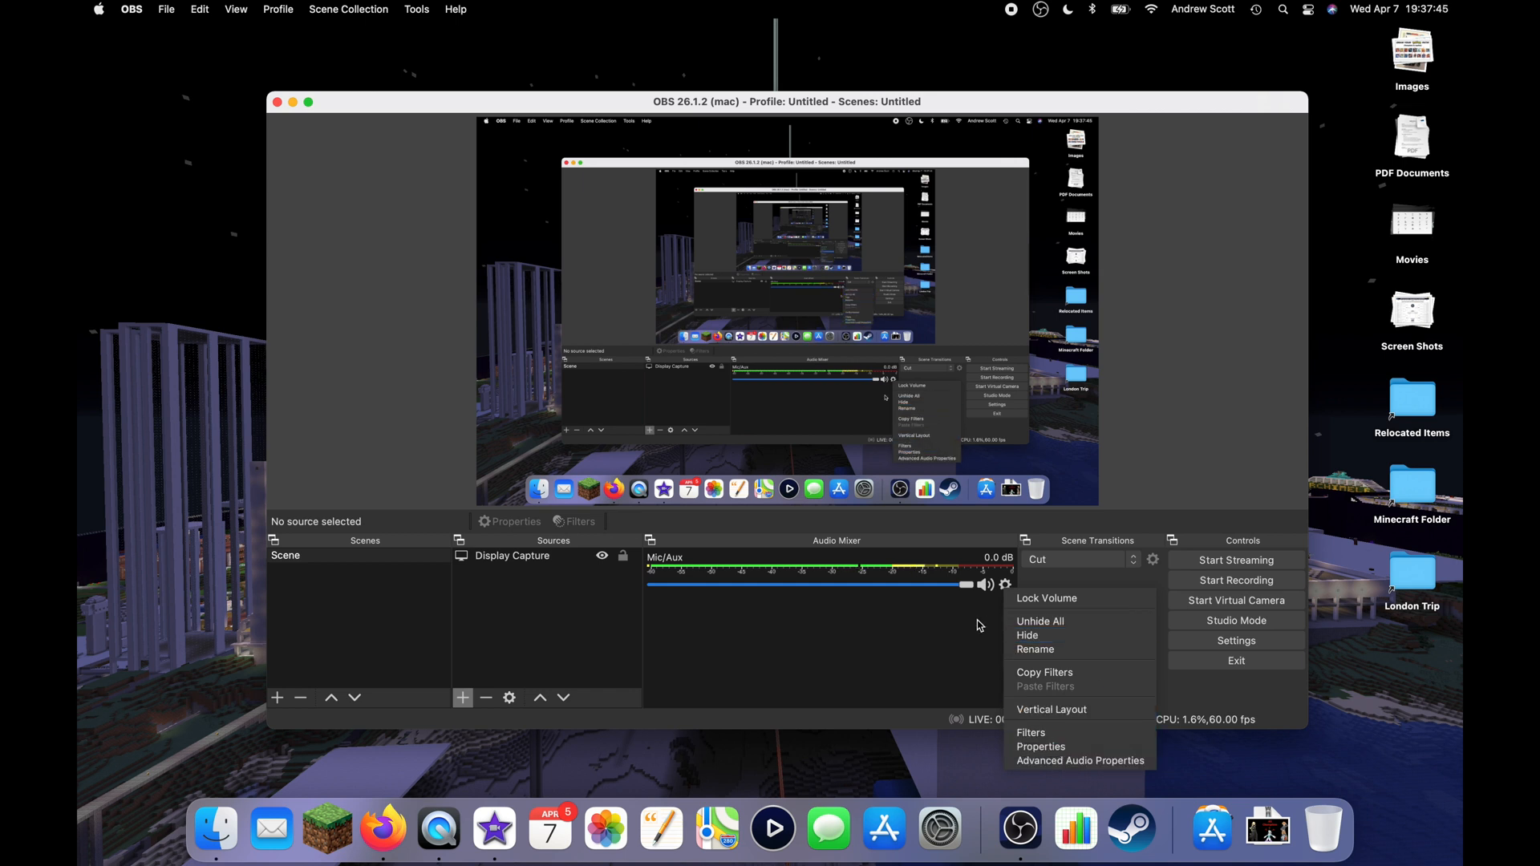
click(933, 645)
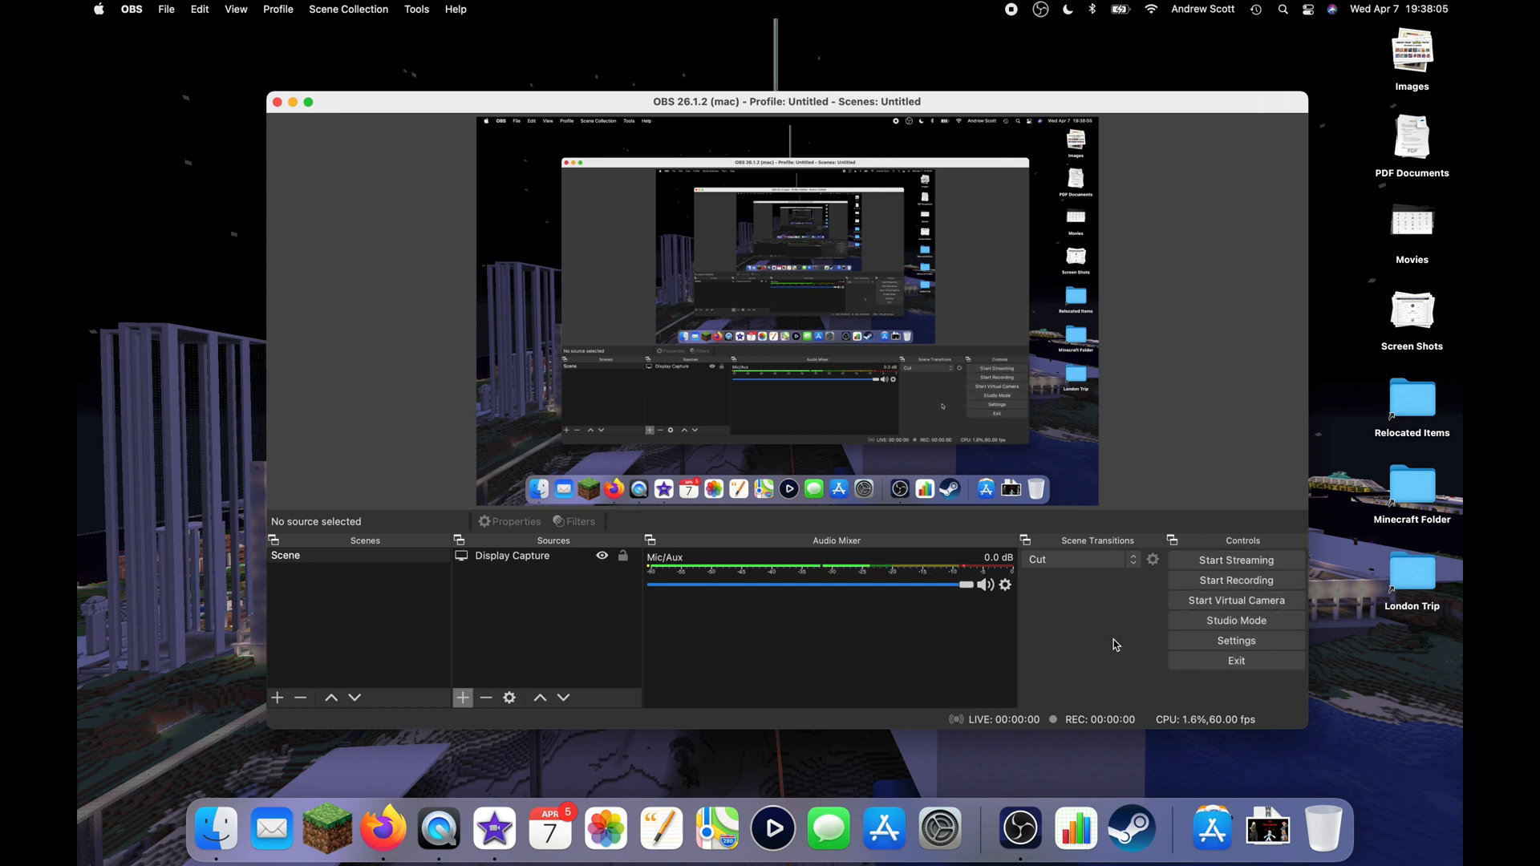
- Move the main window slightly higher and open the recording path for editing in the Output settings
drag(1092, 110, 1087, 82)
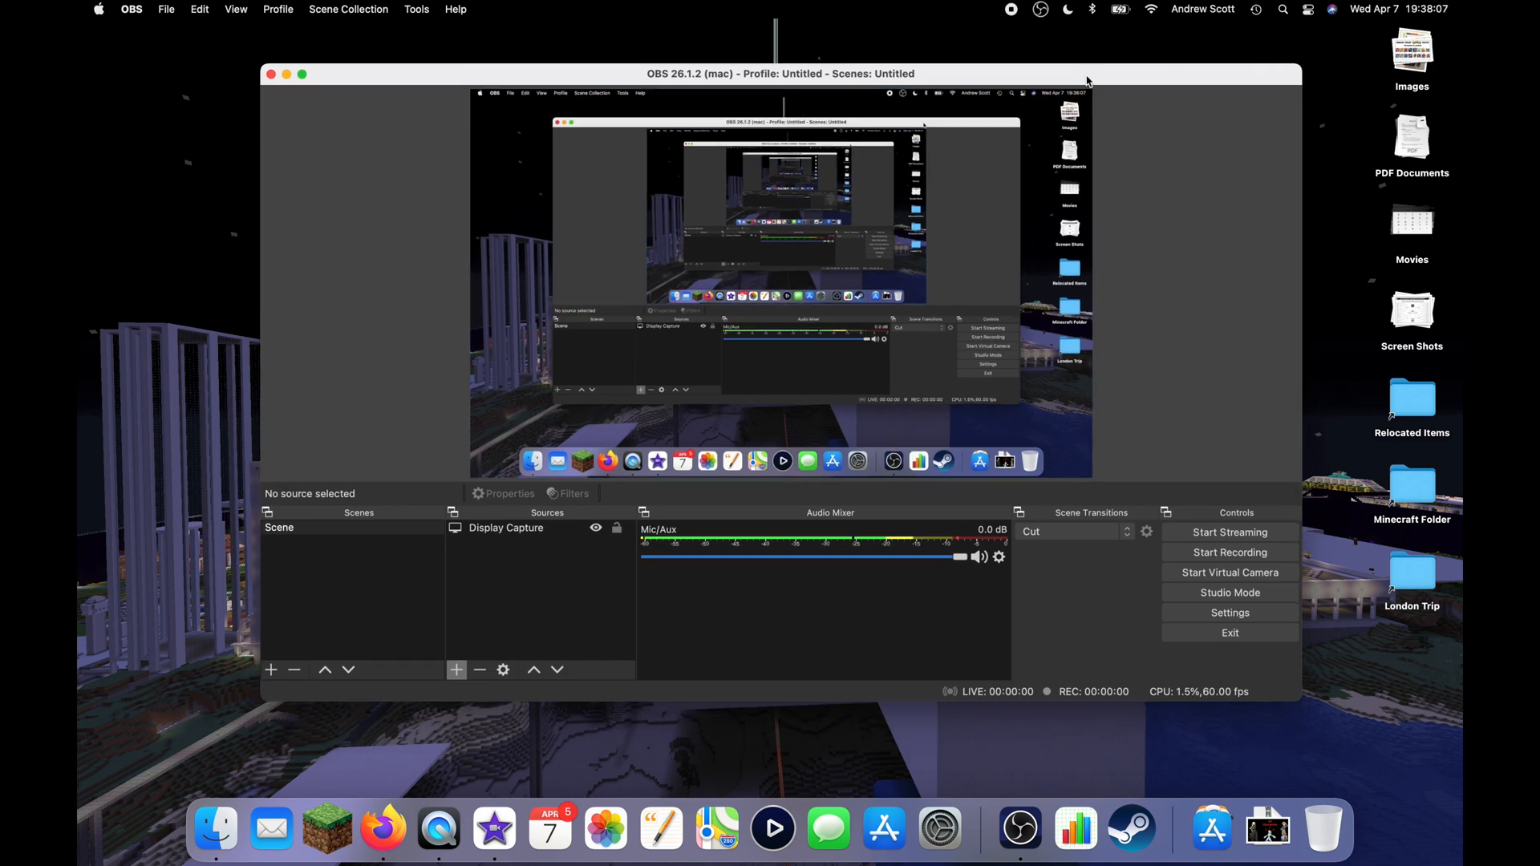
click(1213, 620)
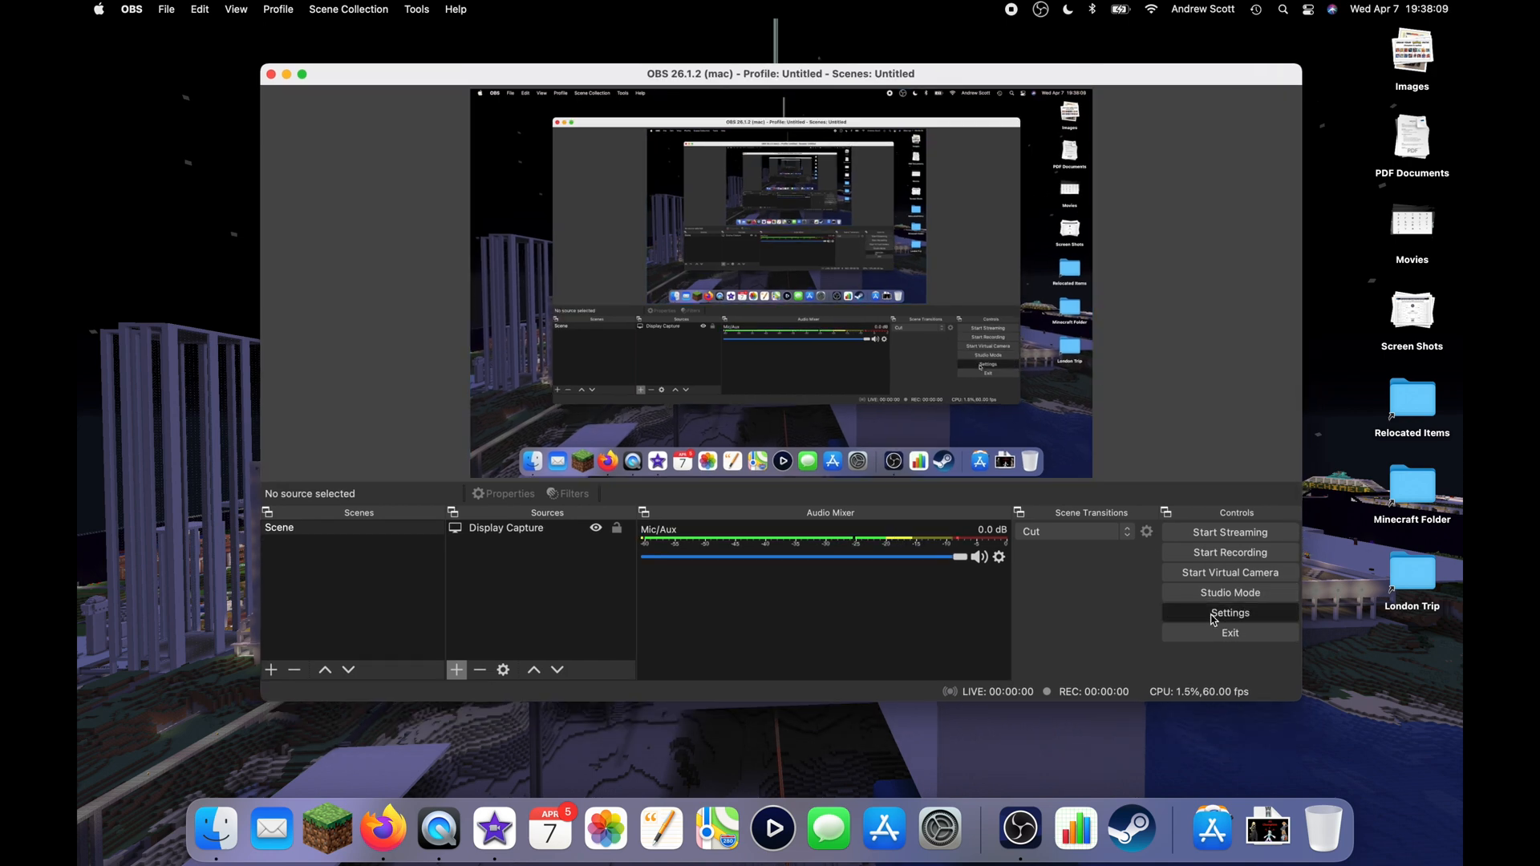
drag(728, 91, 733, 93)
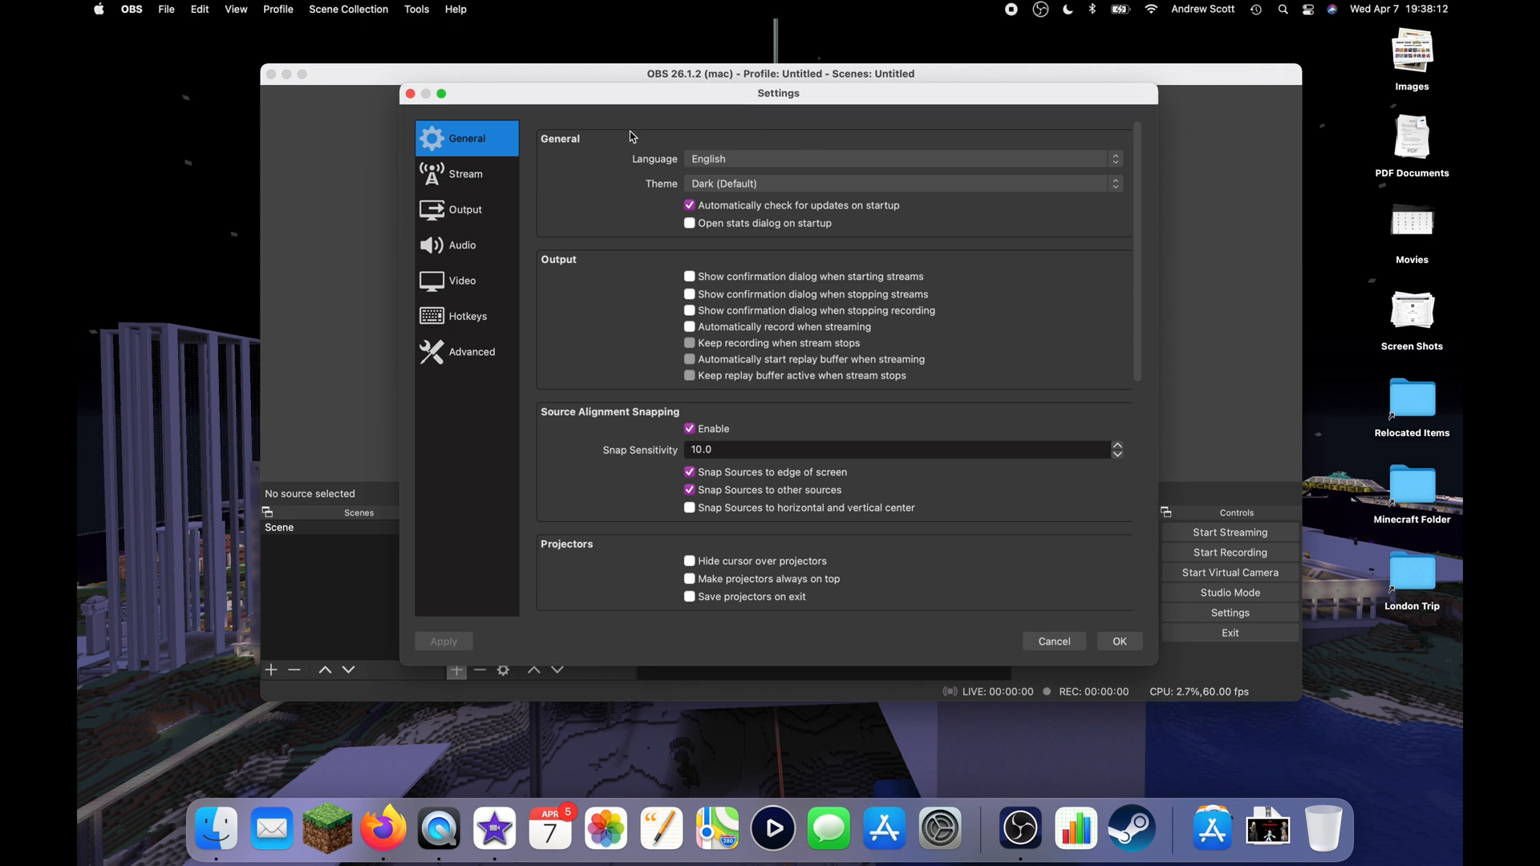
click(470, 211)
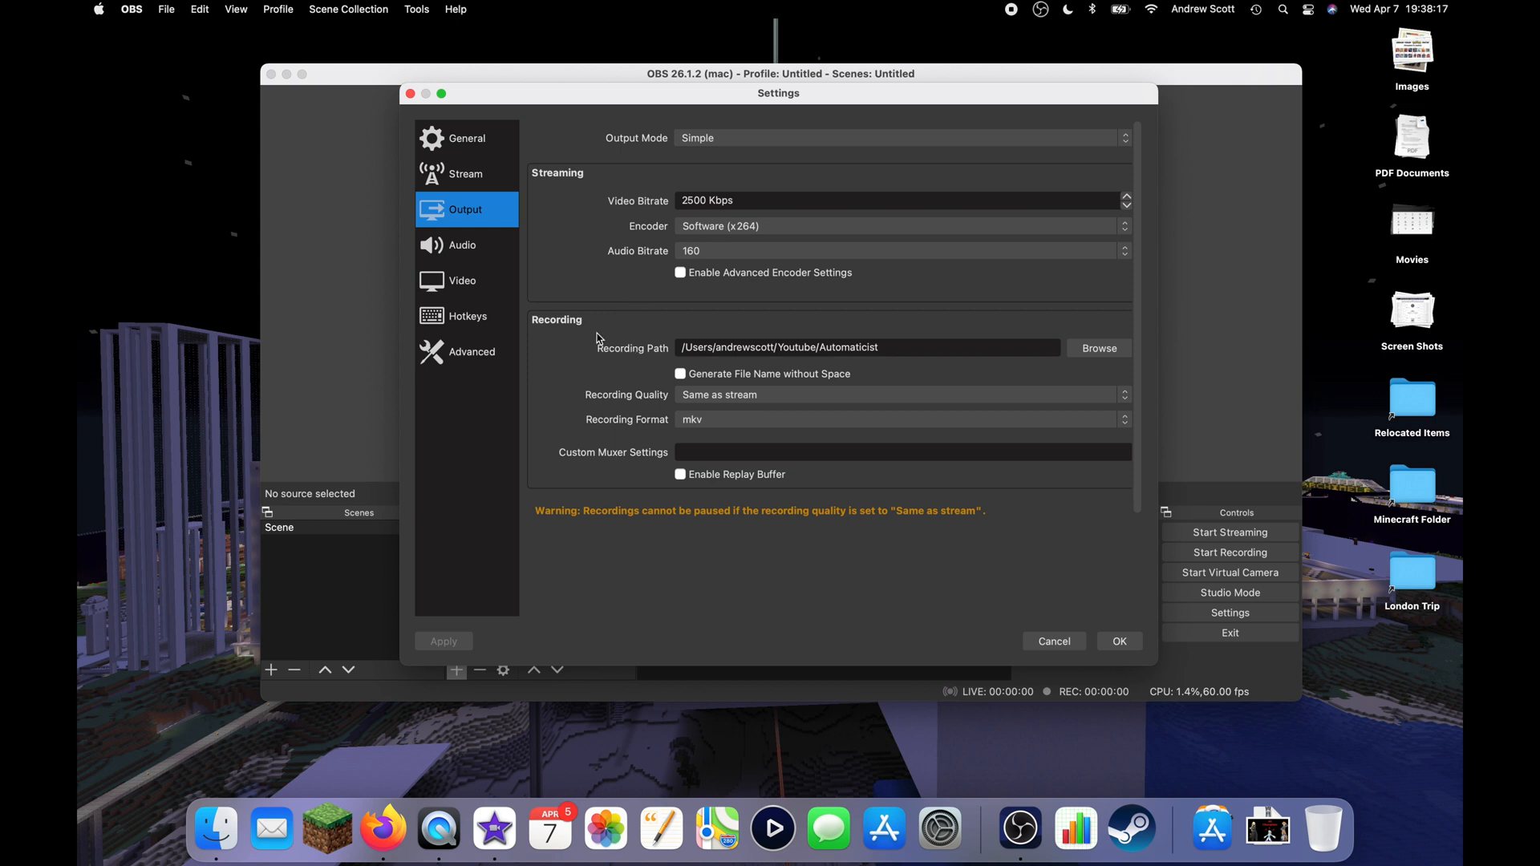
click(559, 323)
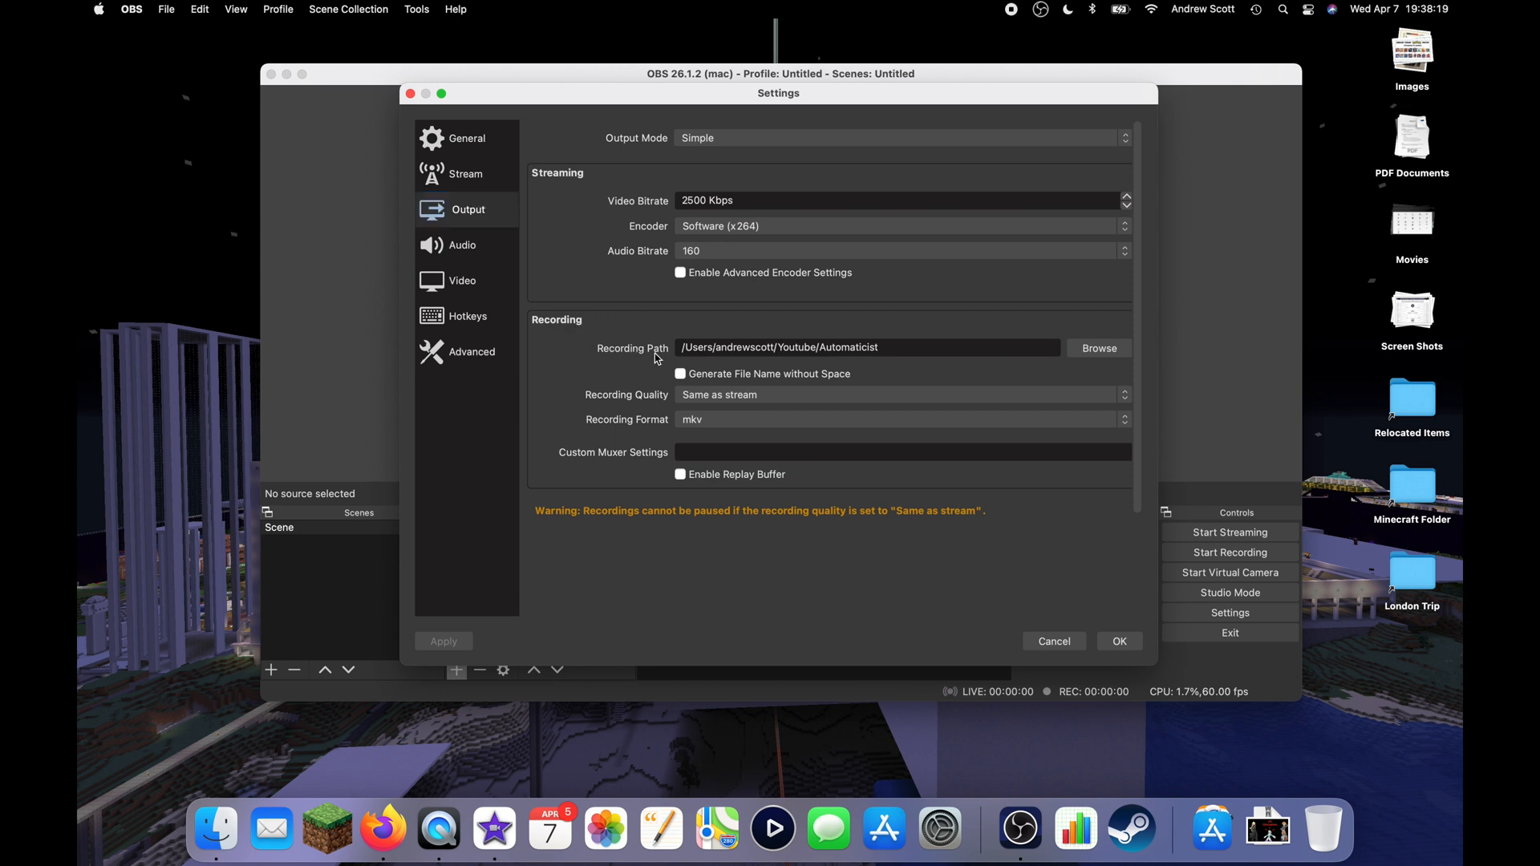
click(961, 347)
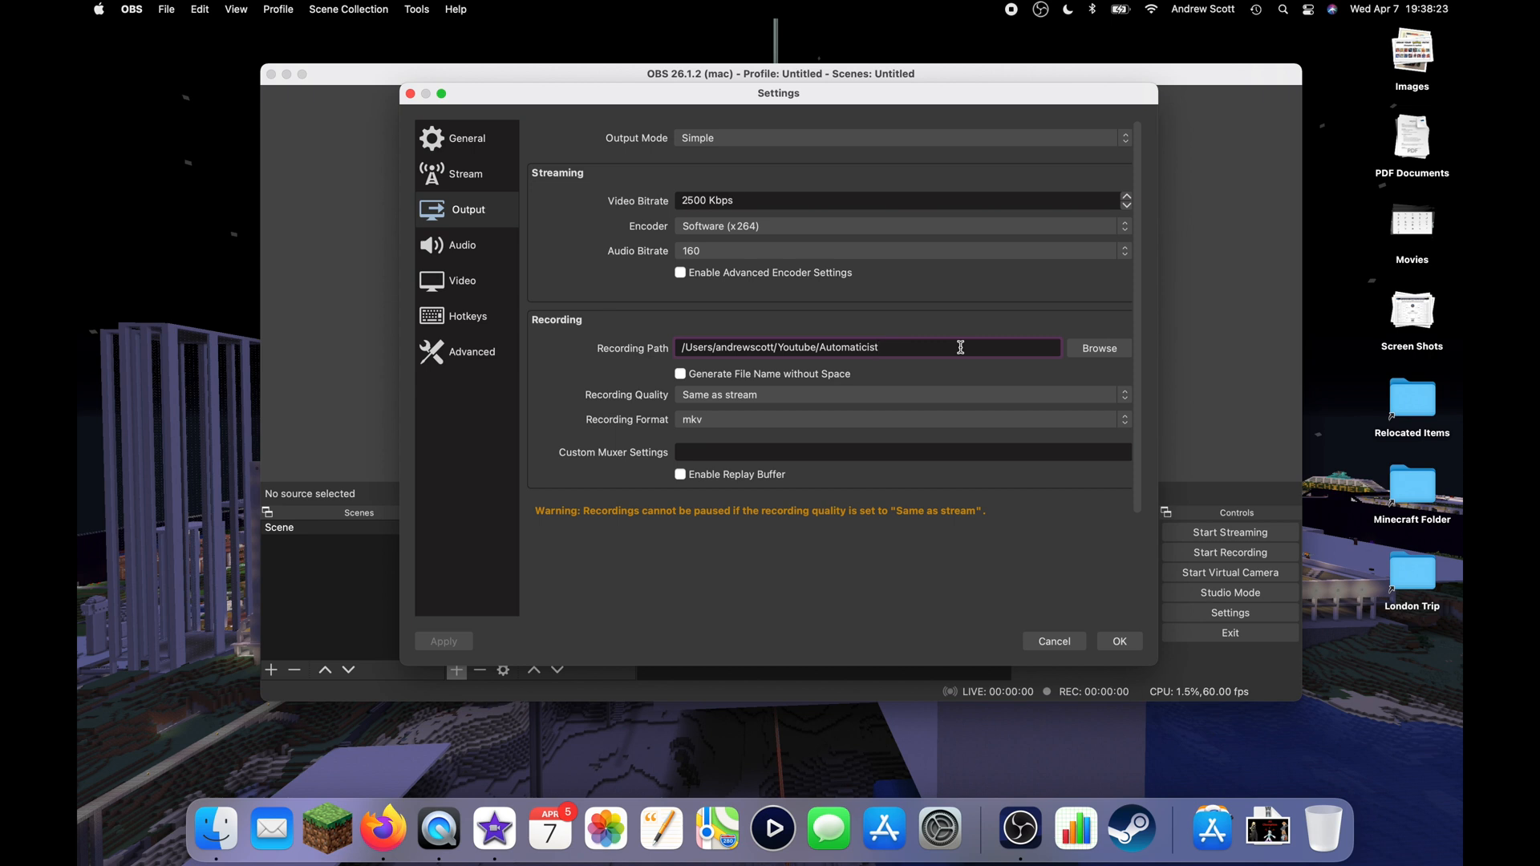
- Reposition the Settings window near the top of the desktop and check the streaming encoder choices
drag(1012, 97, 1059, 86)
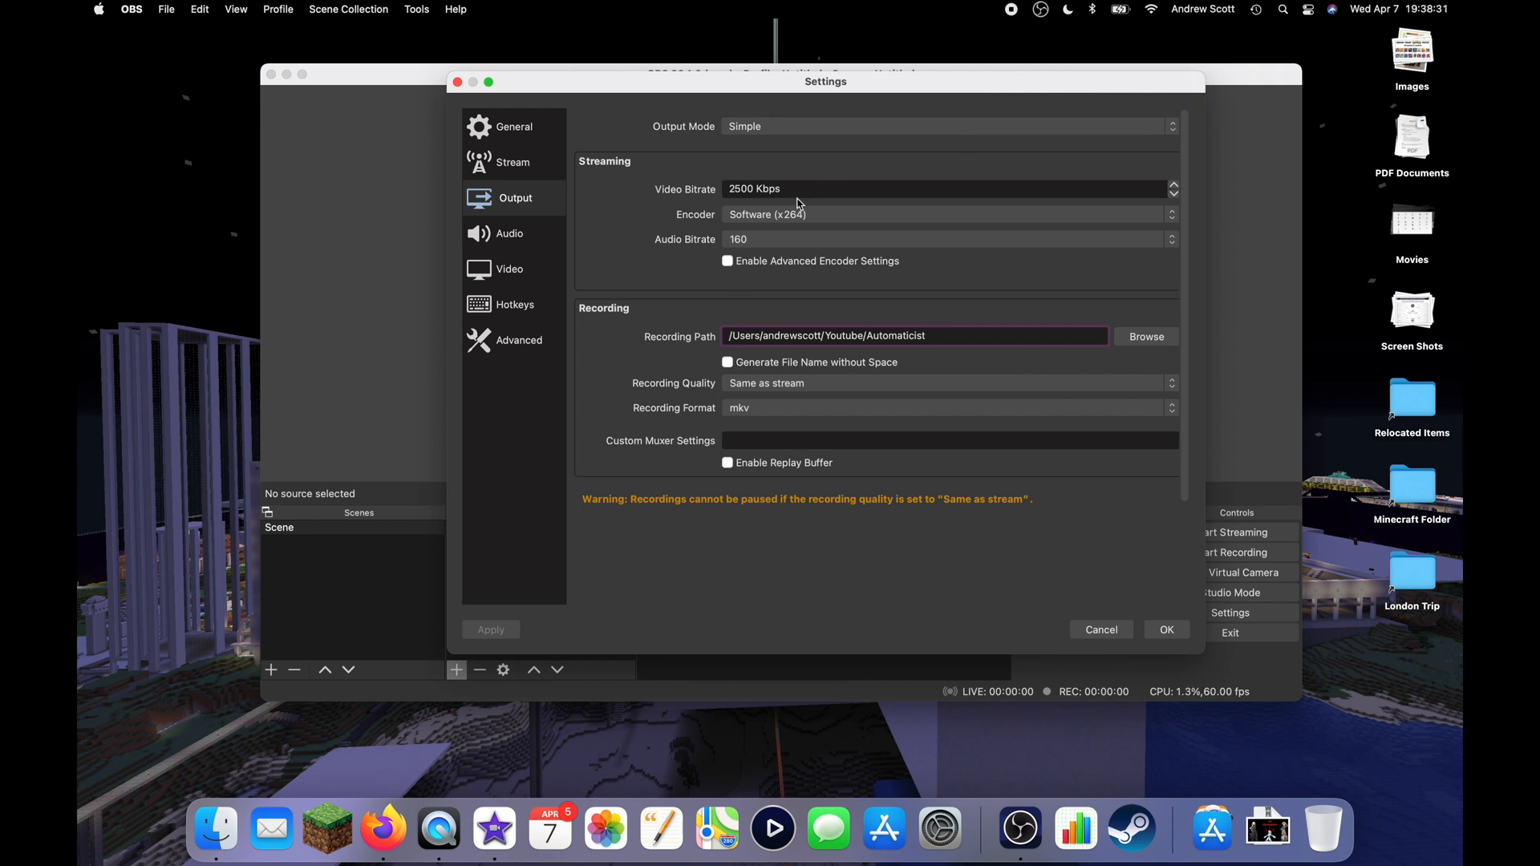
click(751, 214)
click(662, 223)
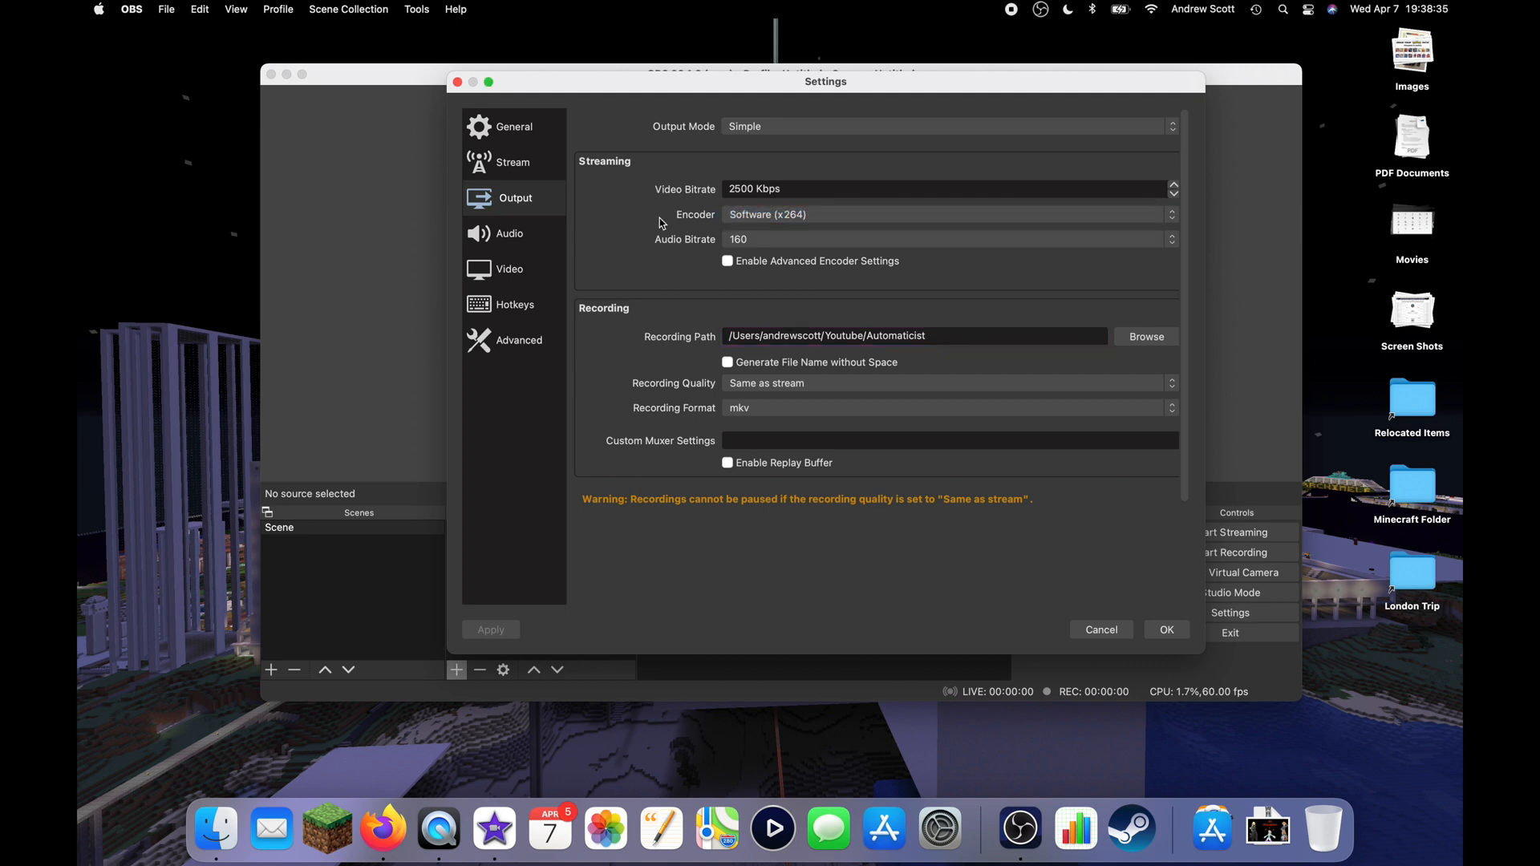
drag(635, 85, 606, 83)
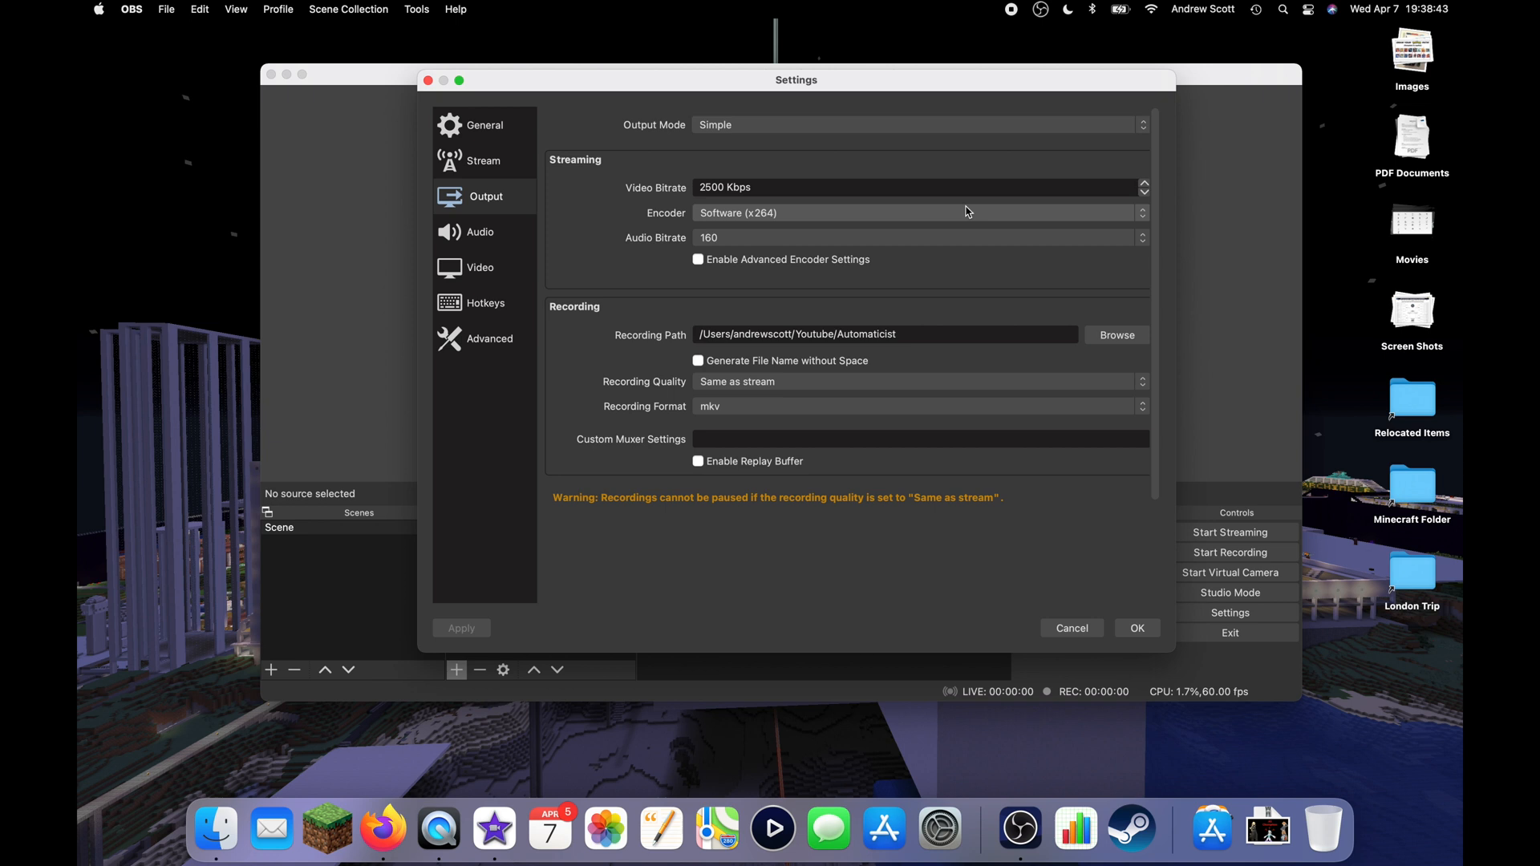
- Set the streaming video bitrate to 2550 Kbps and save the output settings
click(1145, 183)
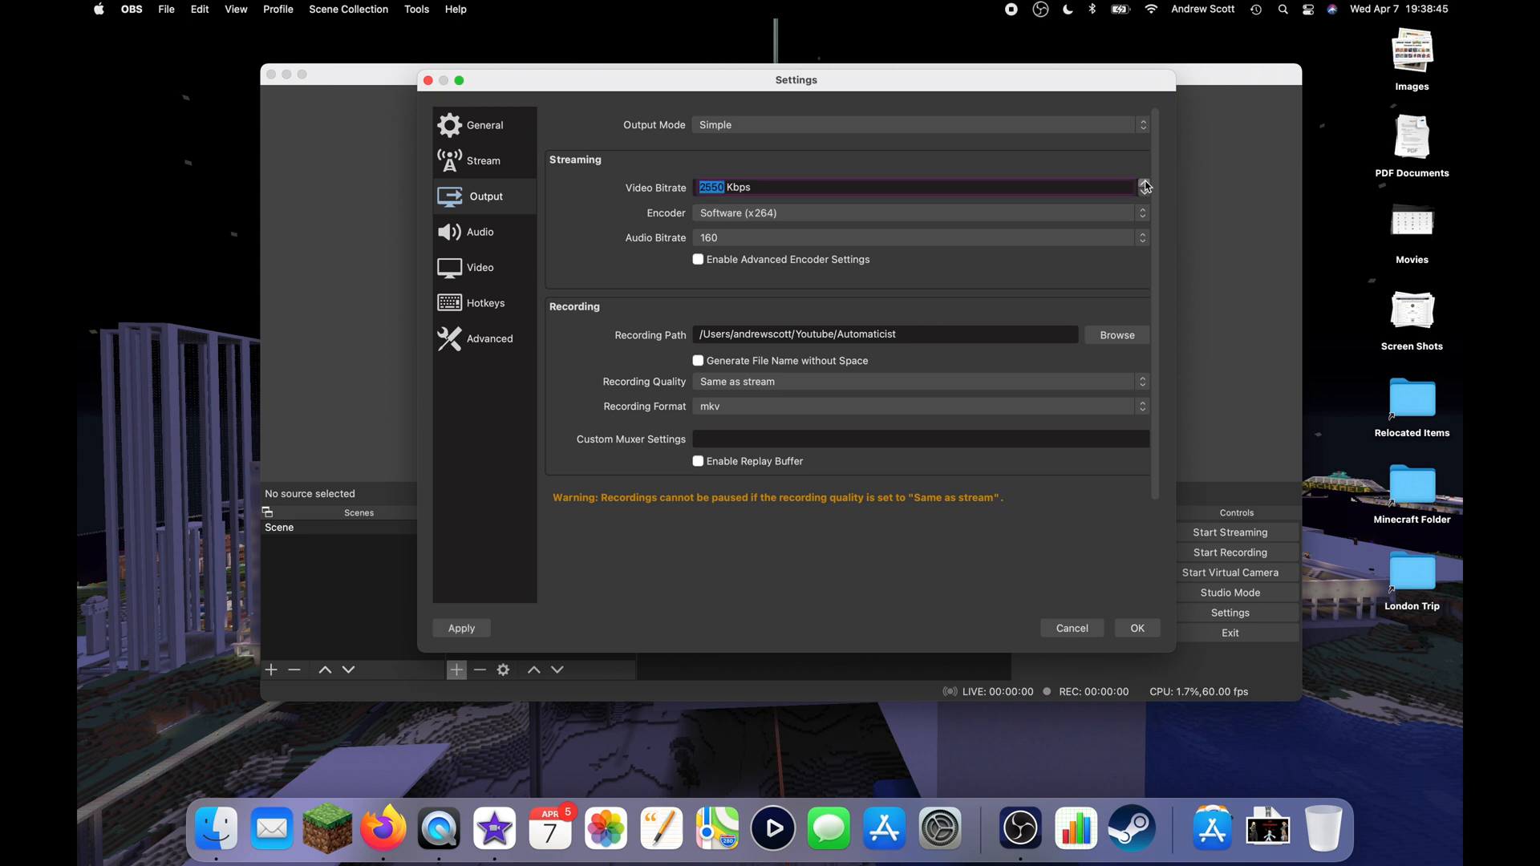
click(1146, 185)
click(1145, 195)
click(587, 254)
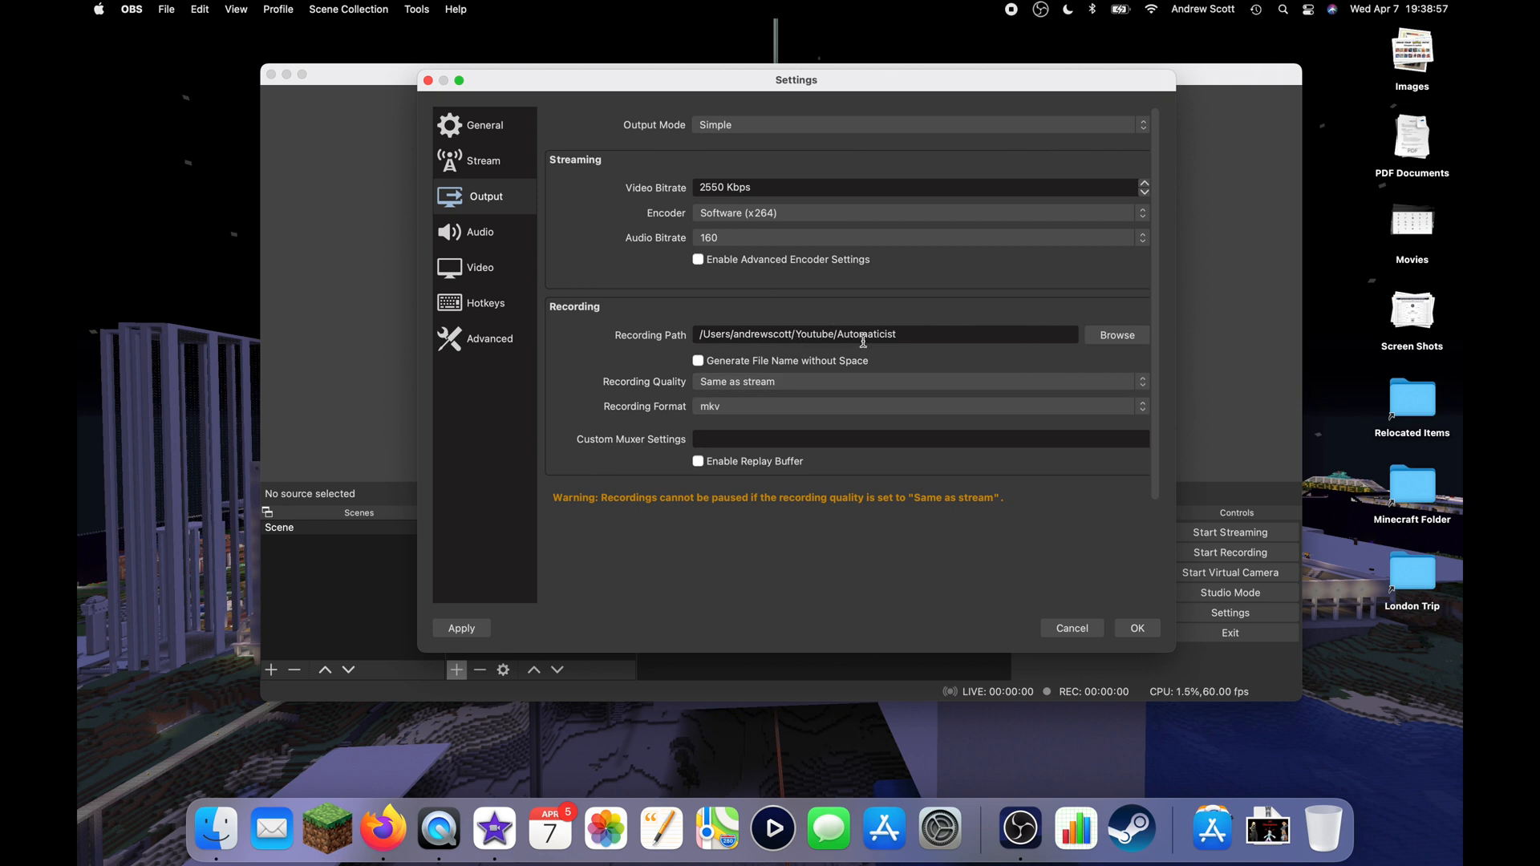
click(1143, 628)
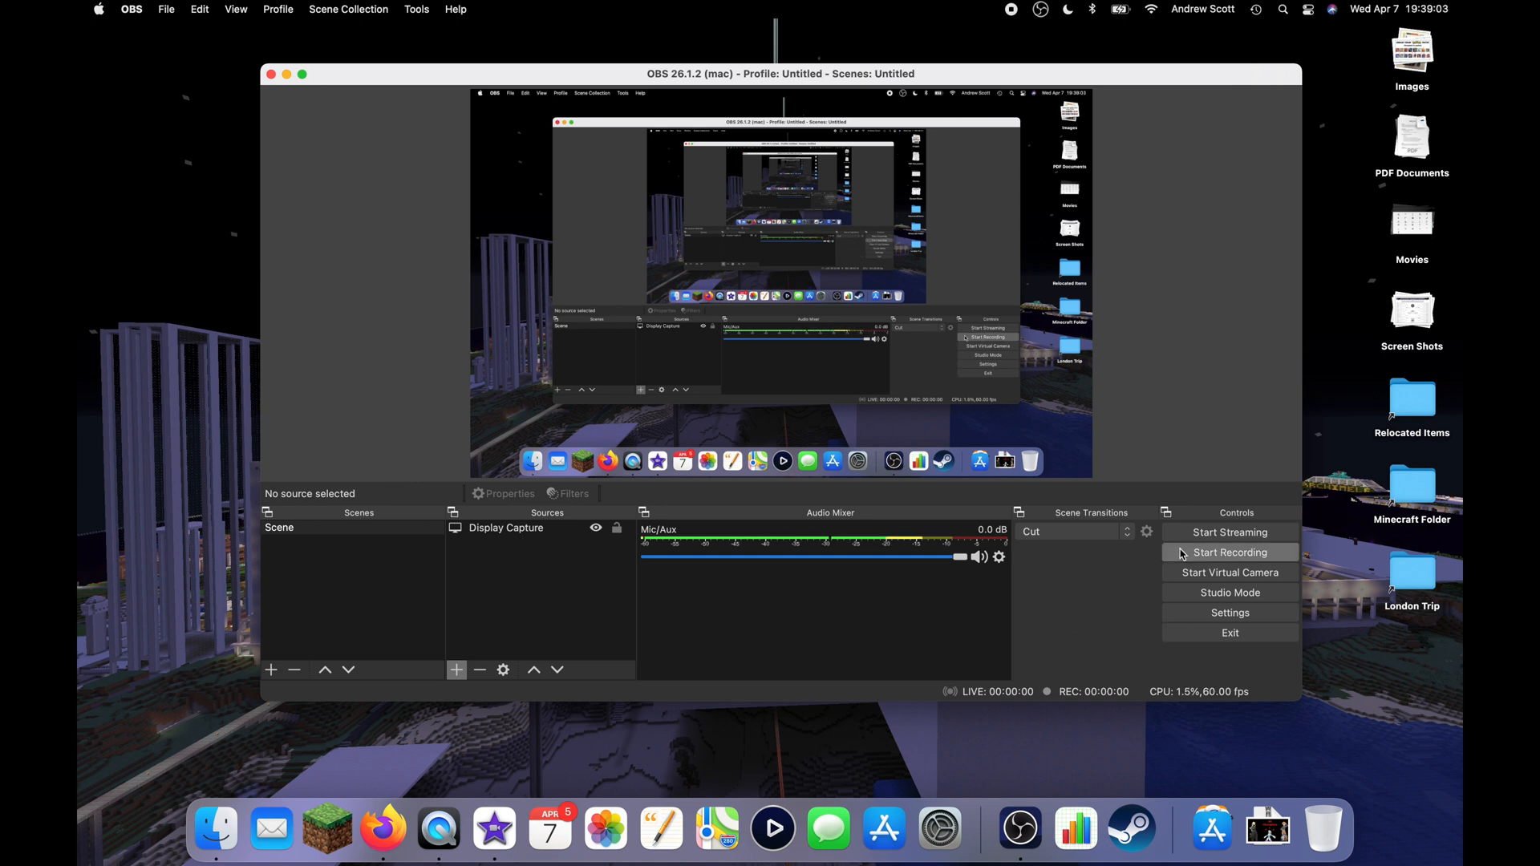
- Reopen the settings and review the streaming service, server and bitrate recommendations
click(1197, 608)
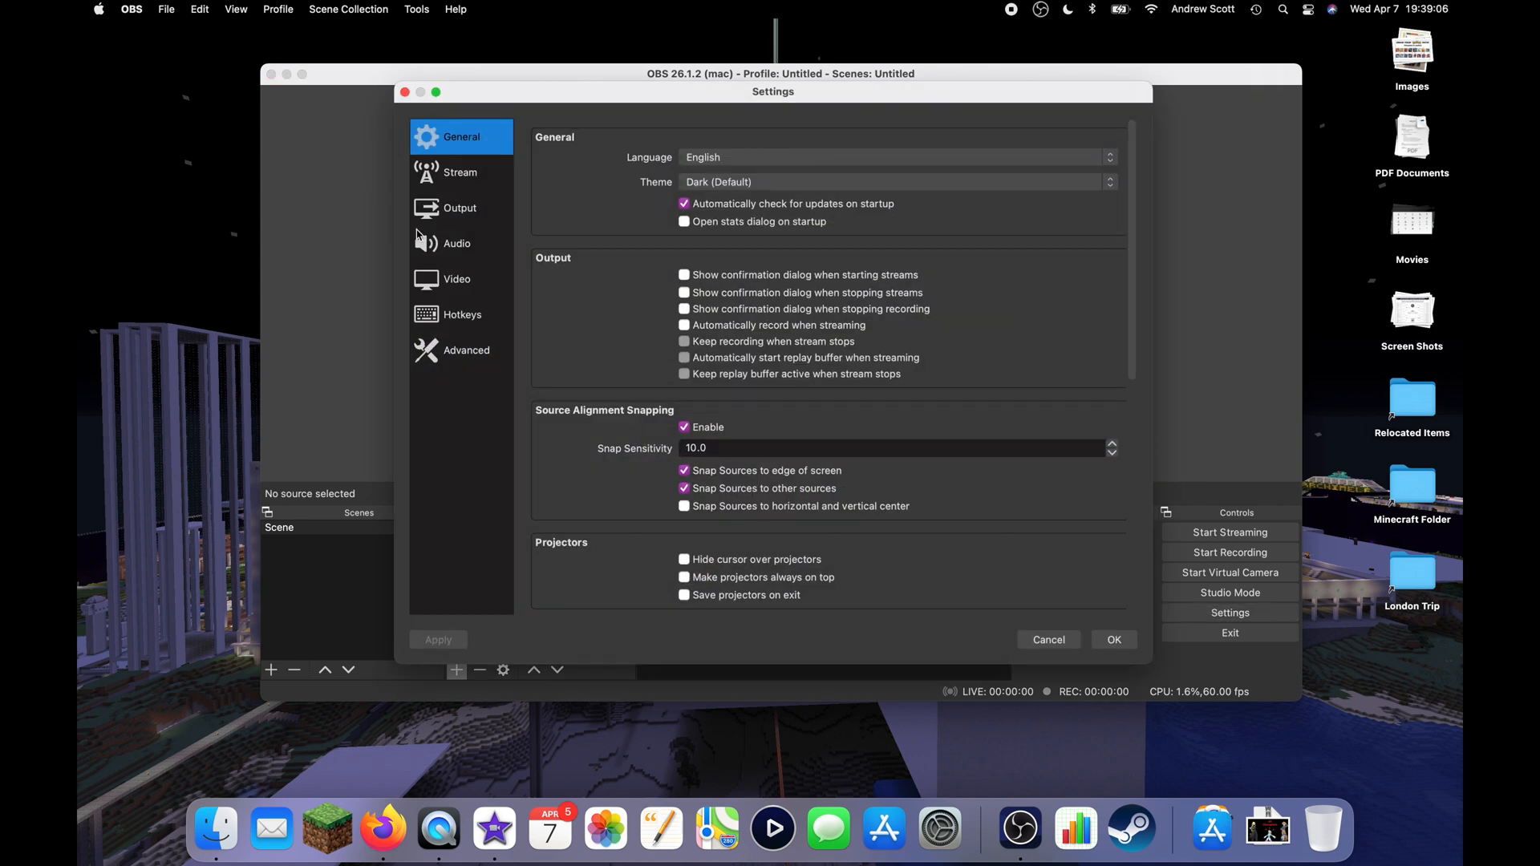
click(461, 171)
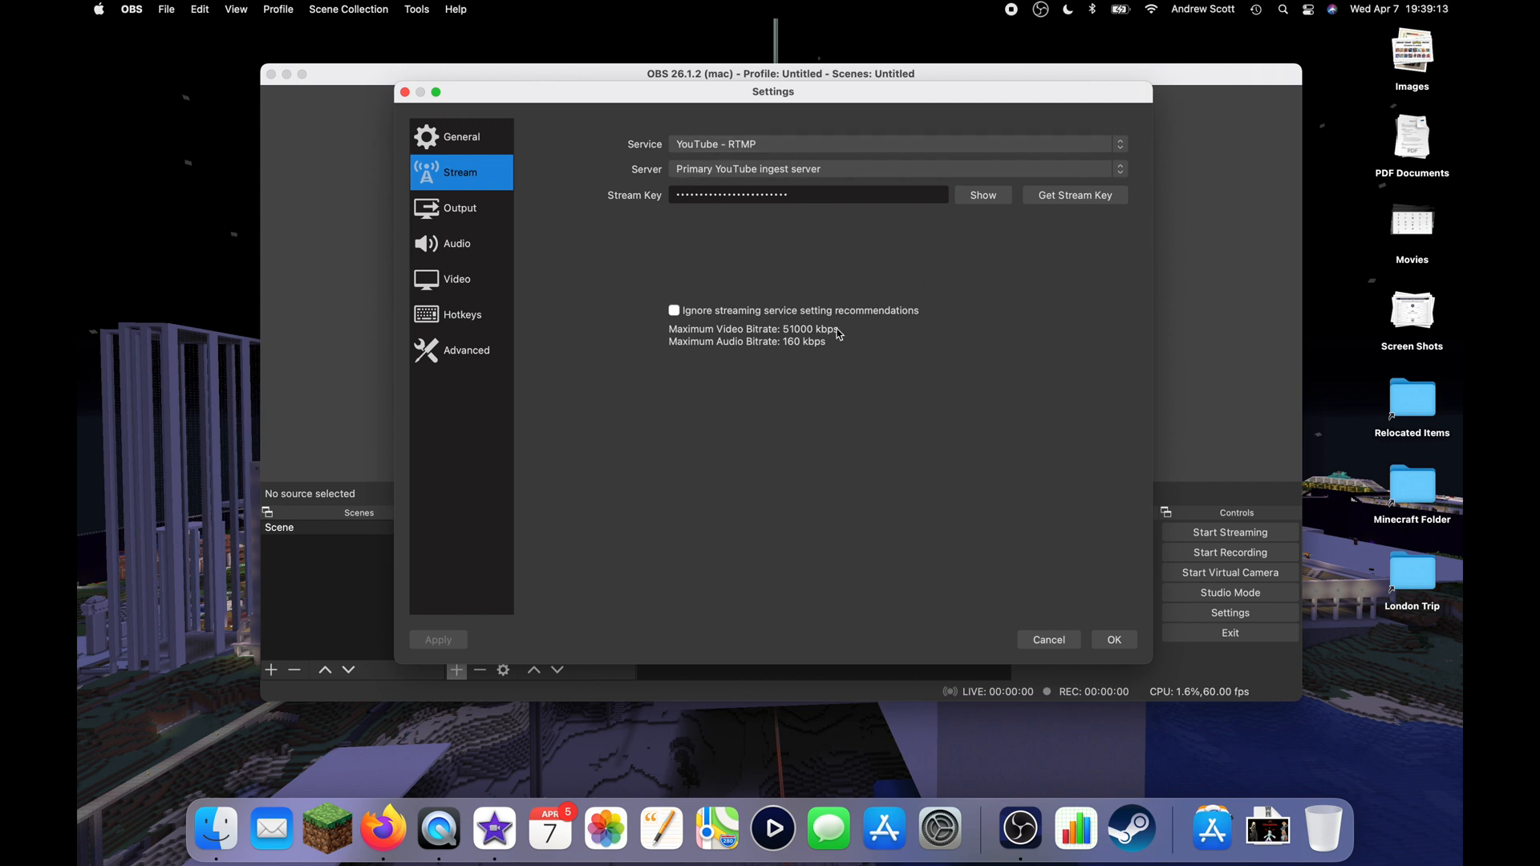
drag(846, 100, 813, 96)
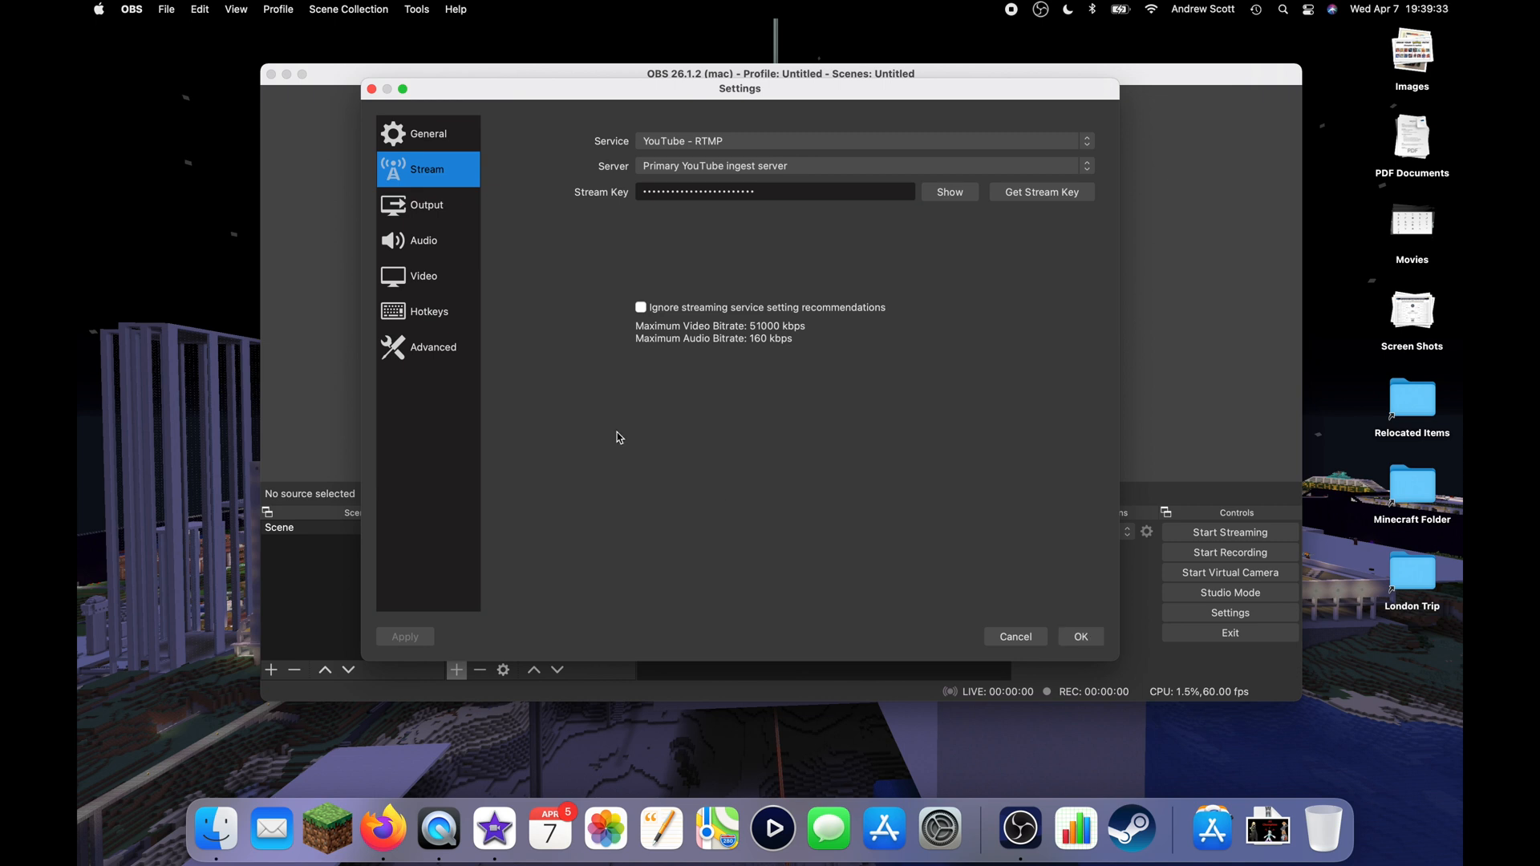
- Try the System, Rachni and Acri themes in the General settings, restore Dark (Default), and close the settings
click(443, 136)
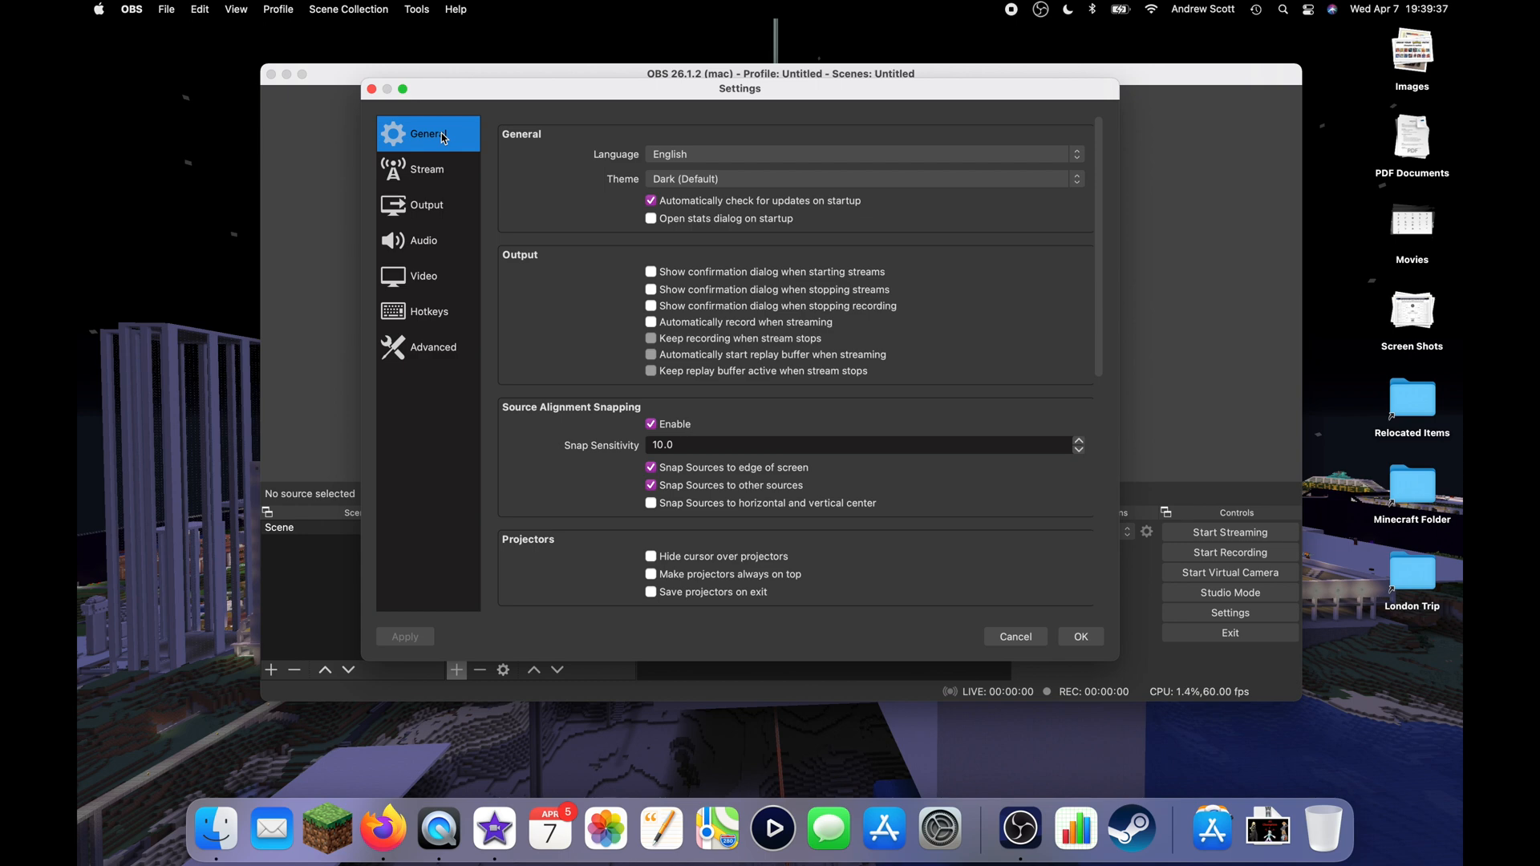
click(720, 180)
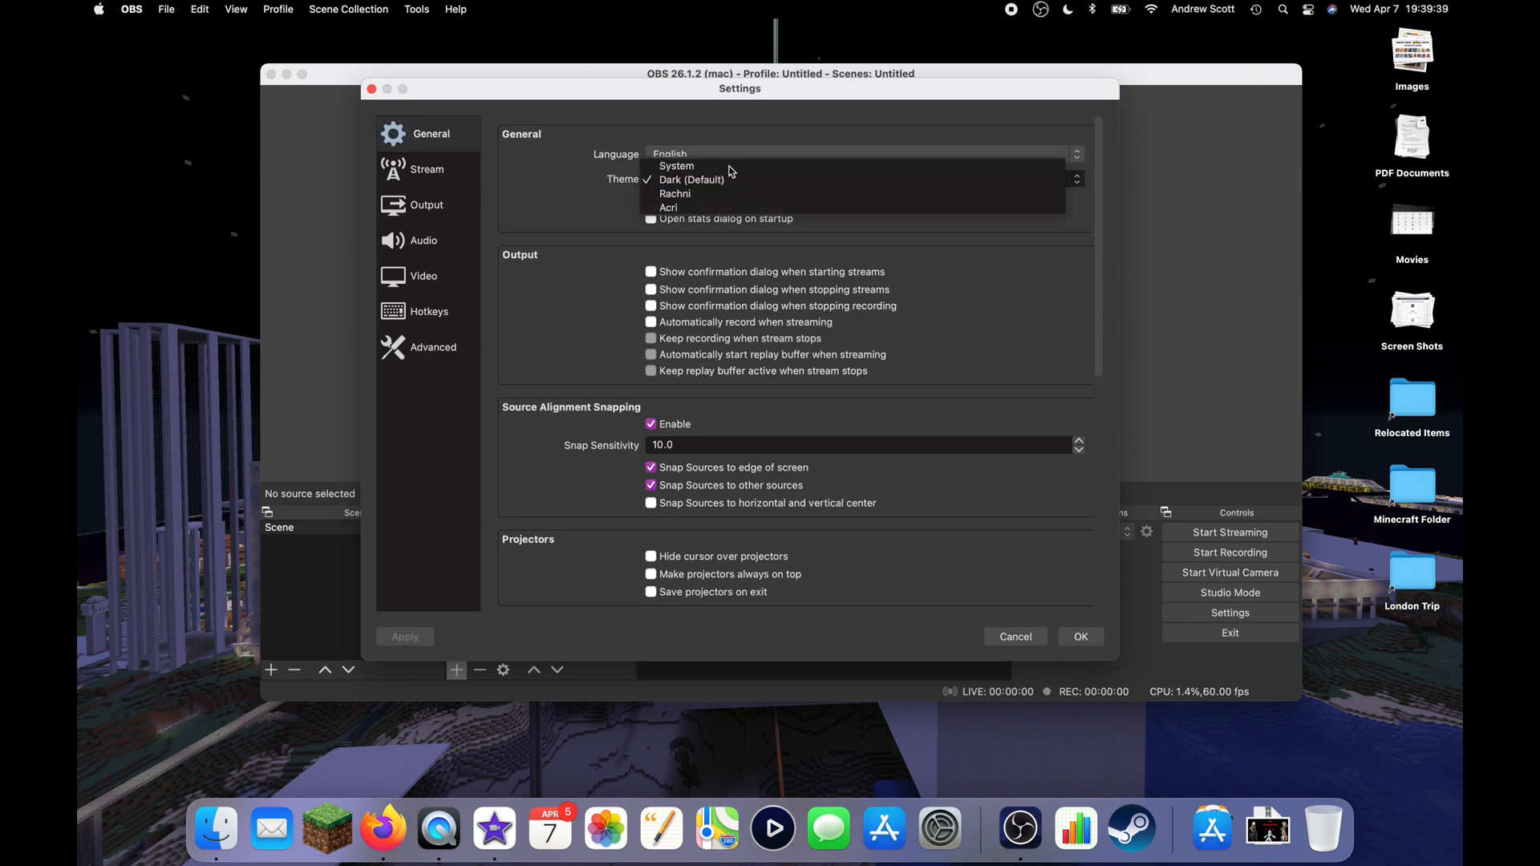
click(729, 167)
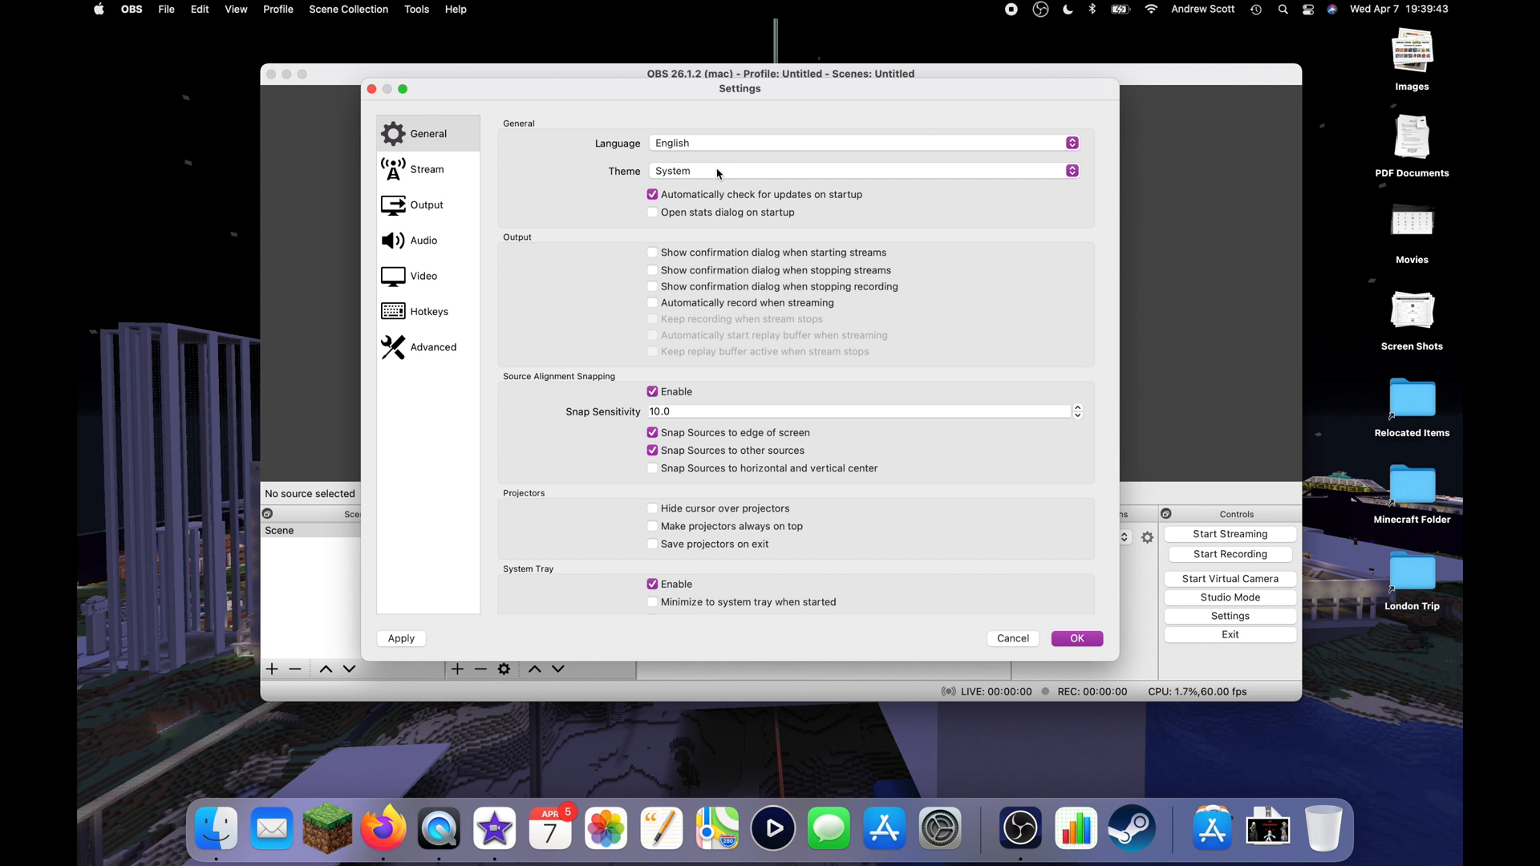
click(718, 174)
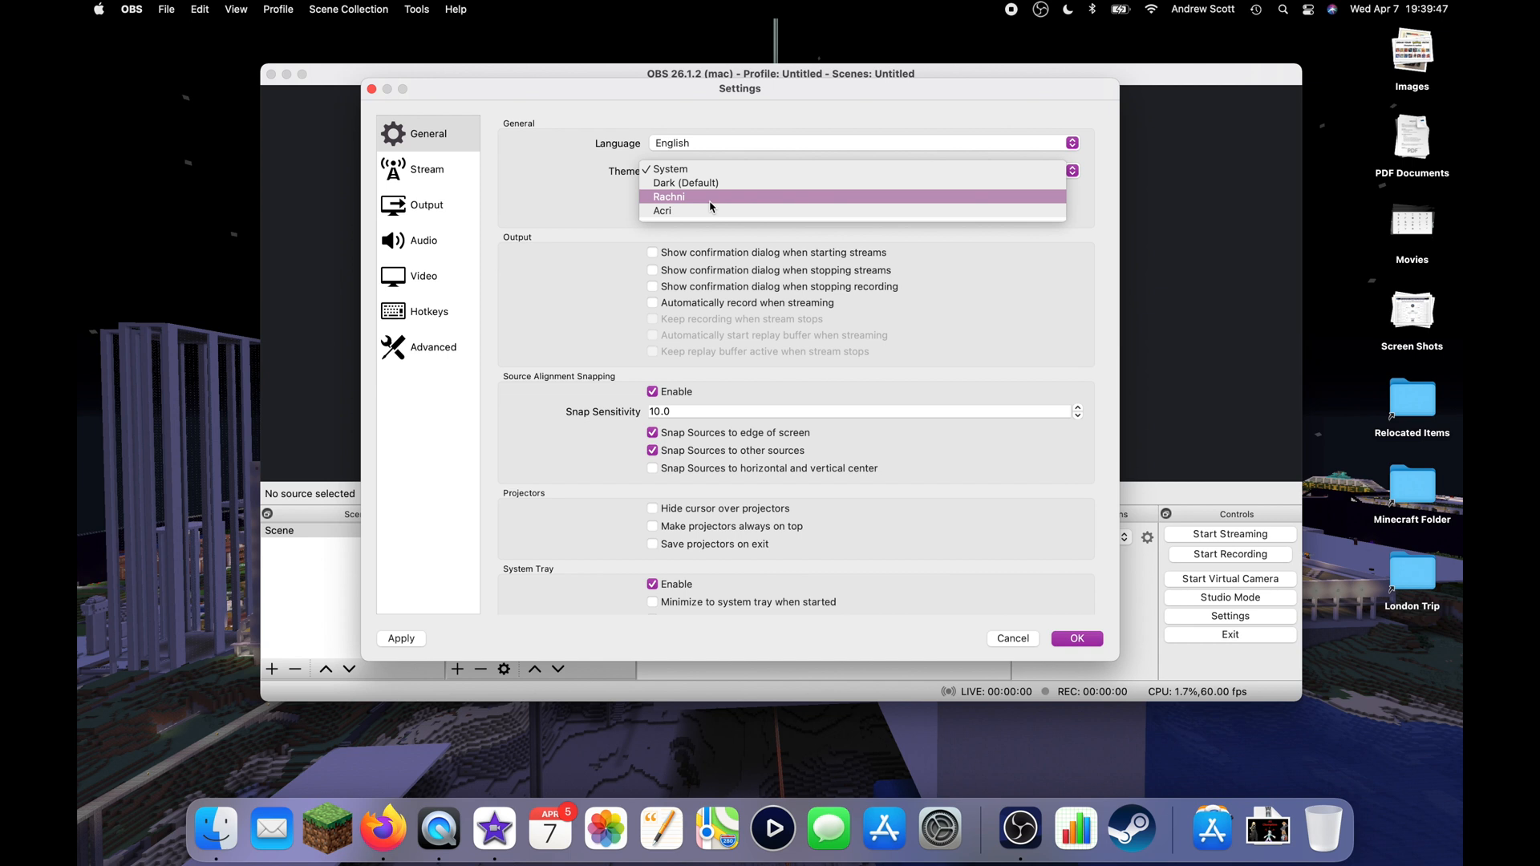
click(709, 198)
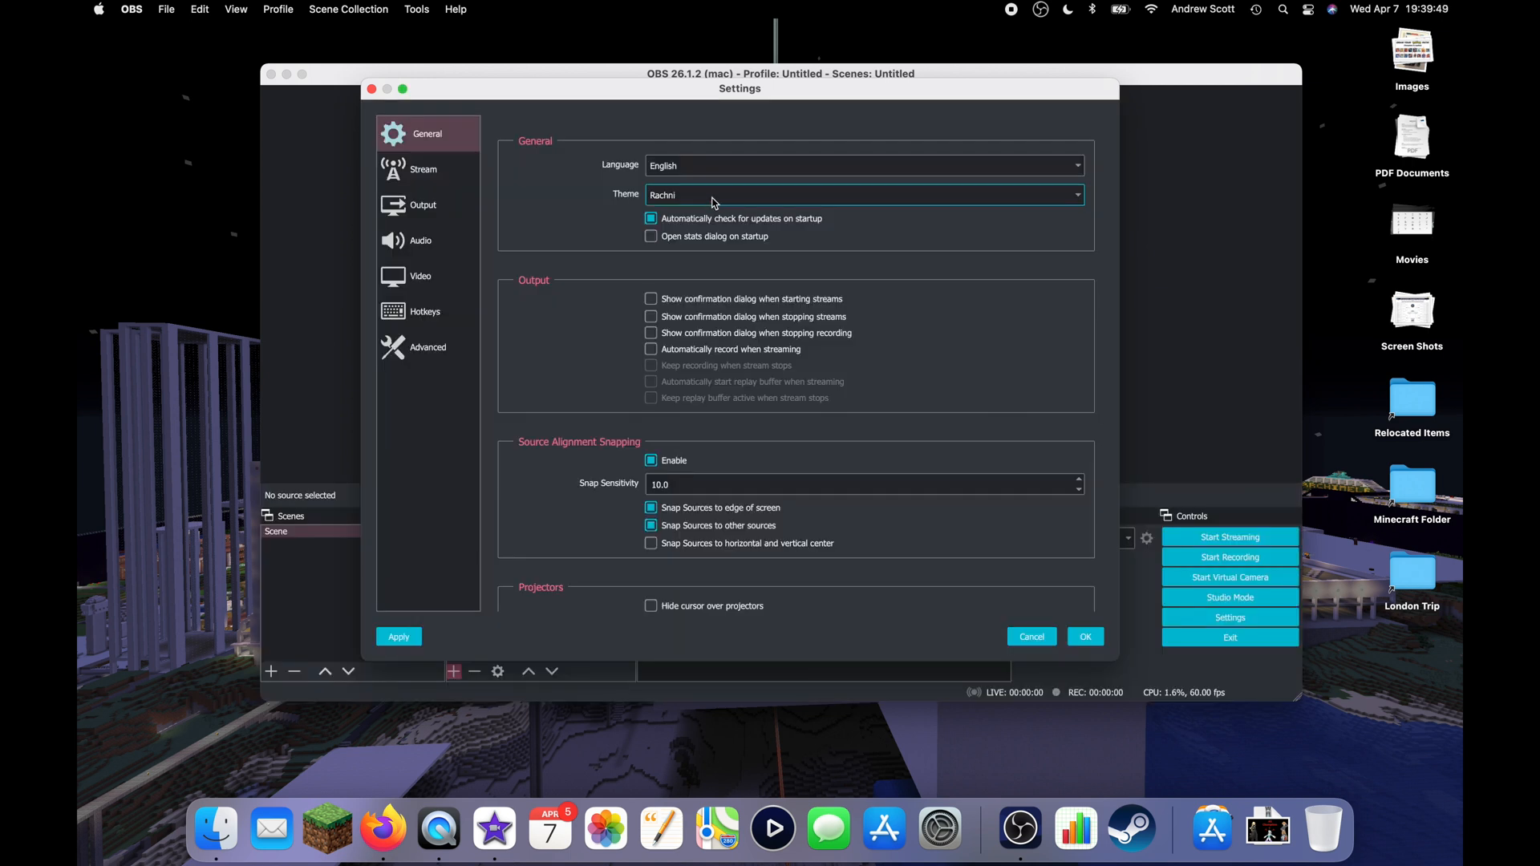
click(714, 201)
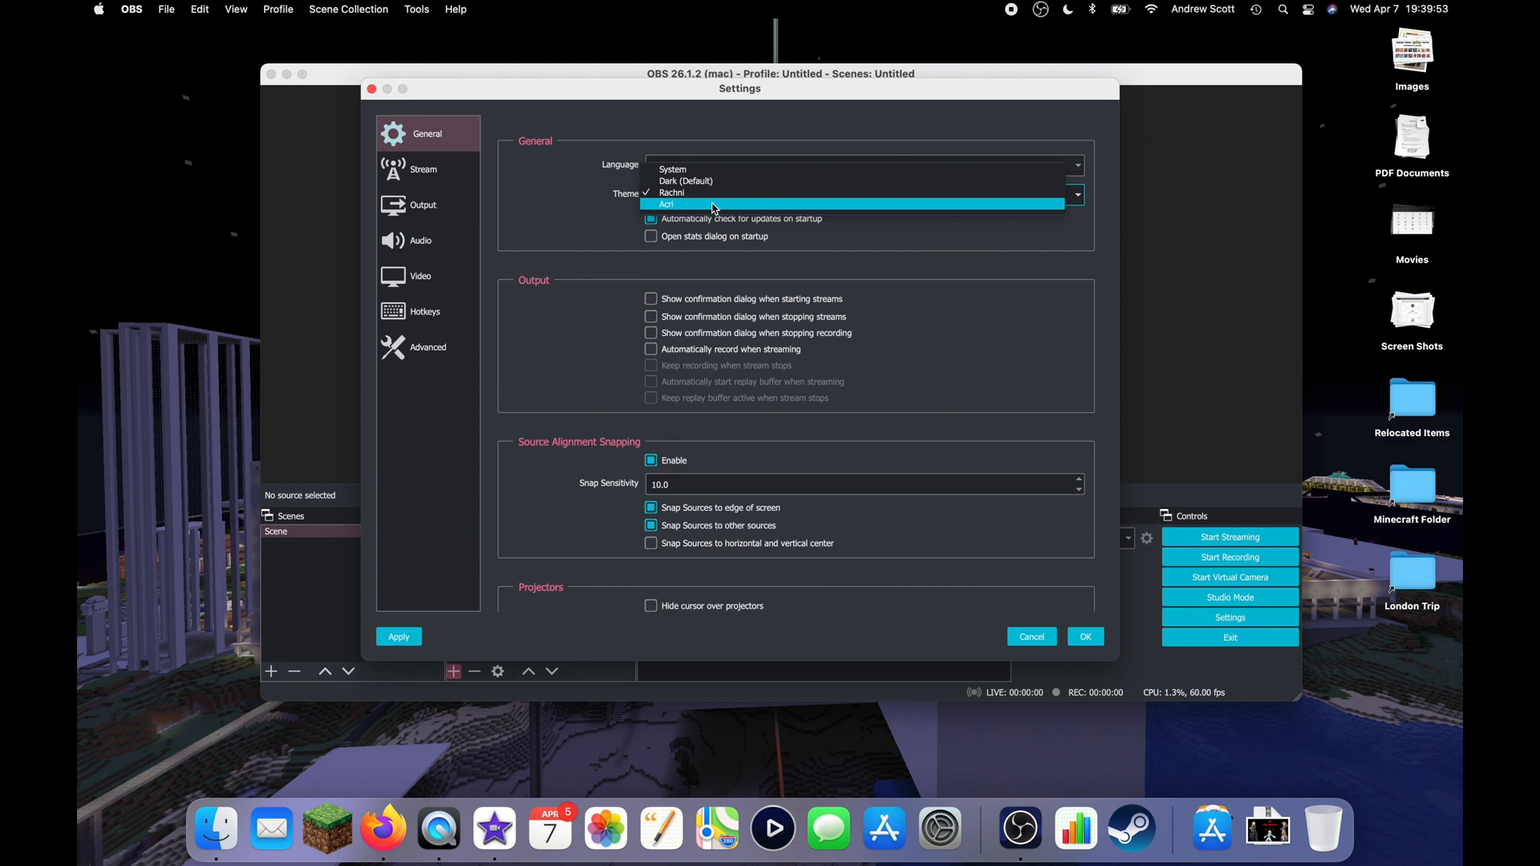
click(714, 204)
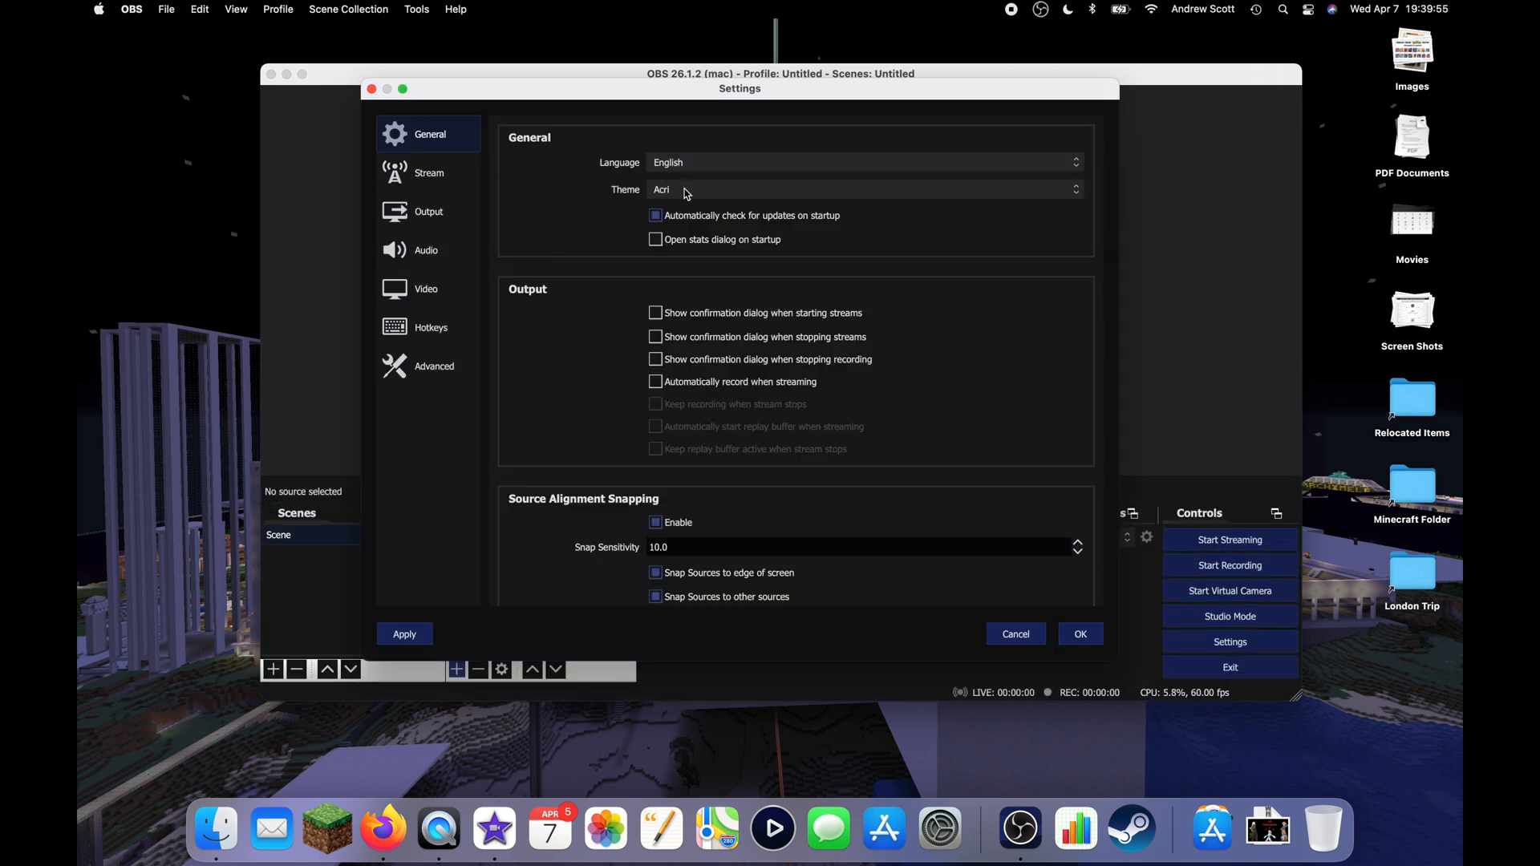
click(686, 194)
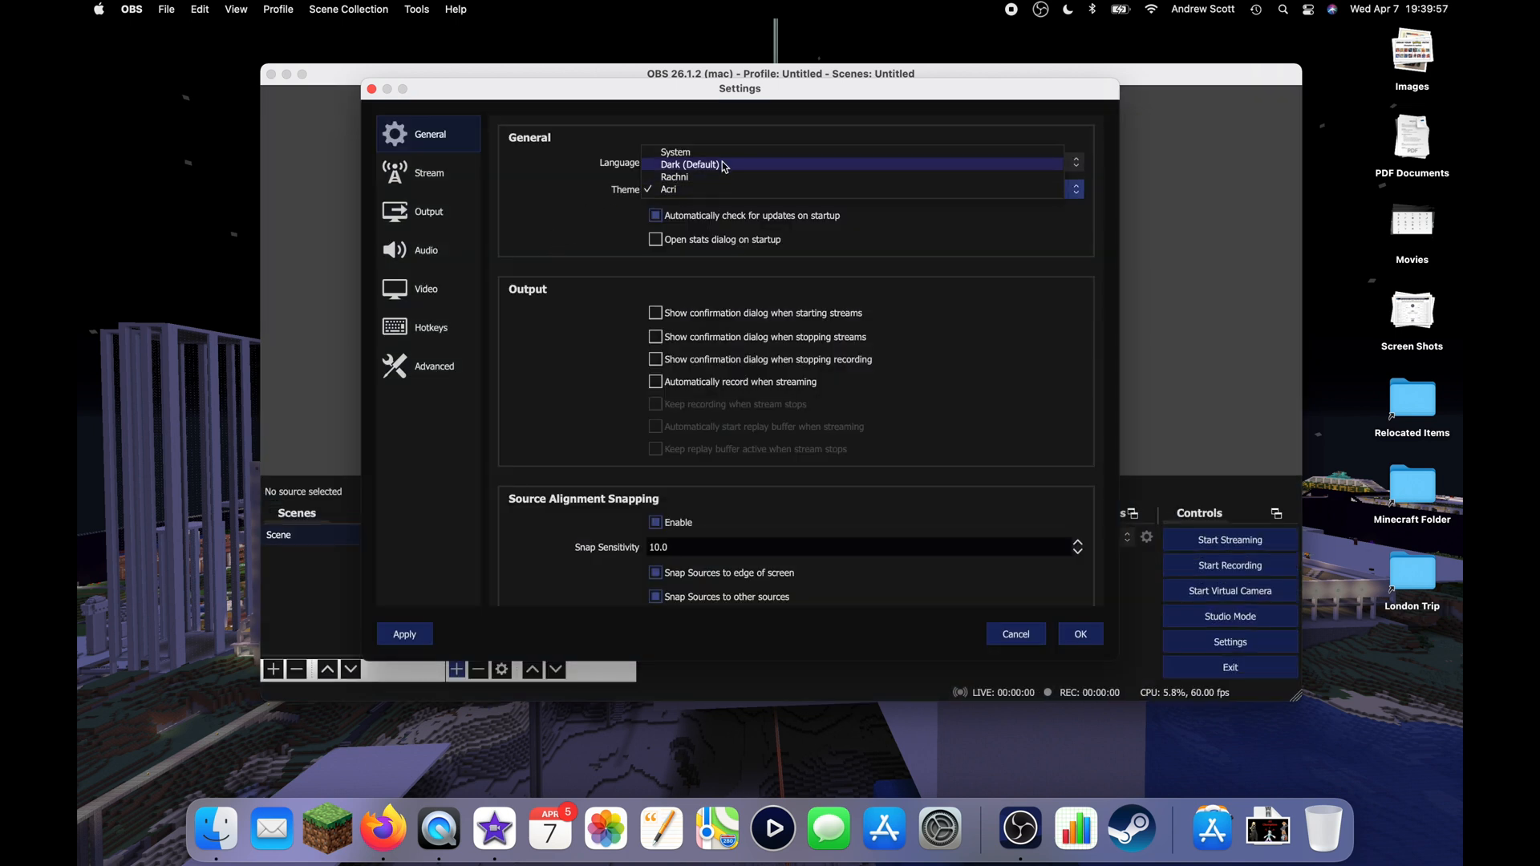
click(724, 166)
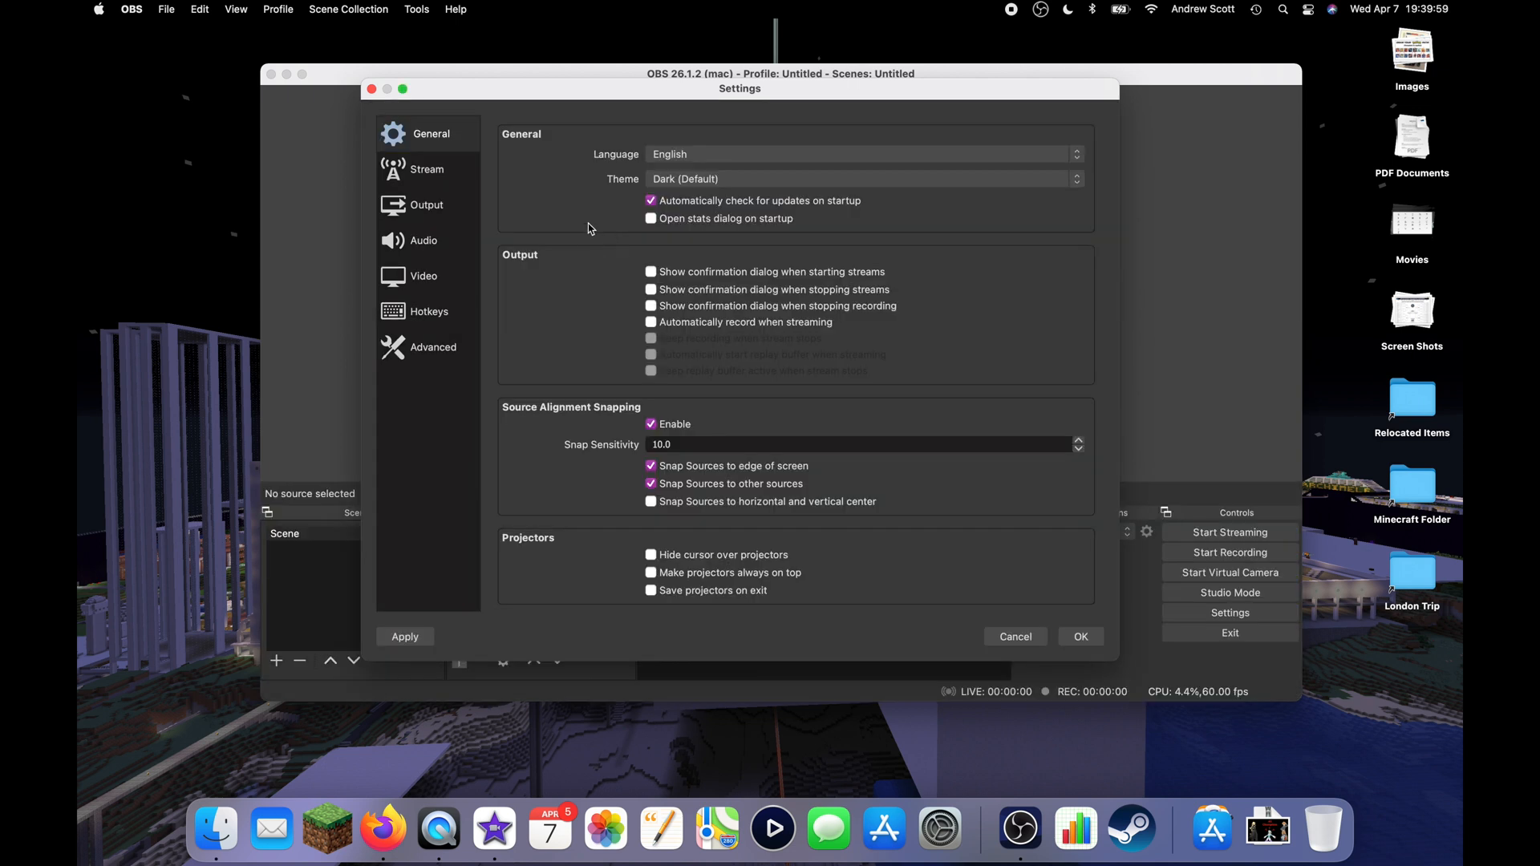
drag(603, 89, 675, 86)
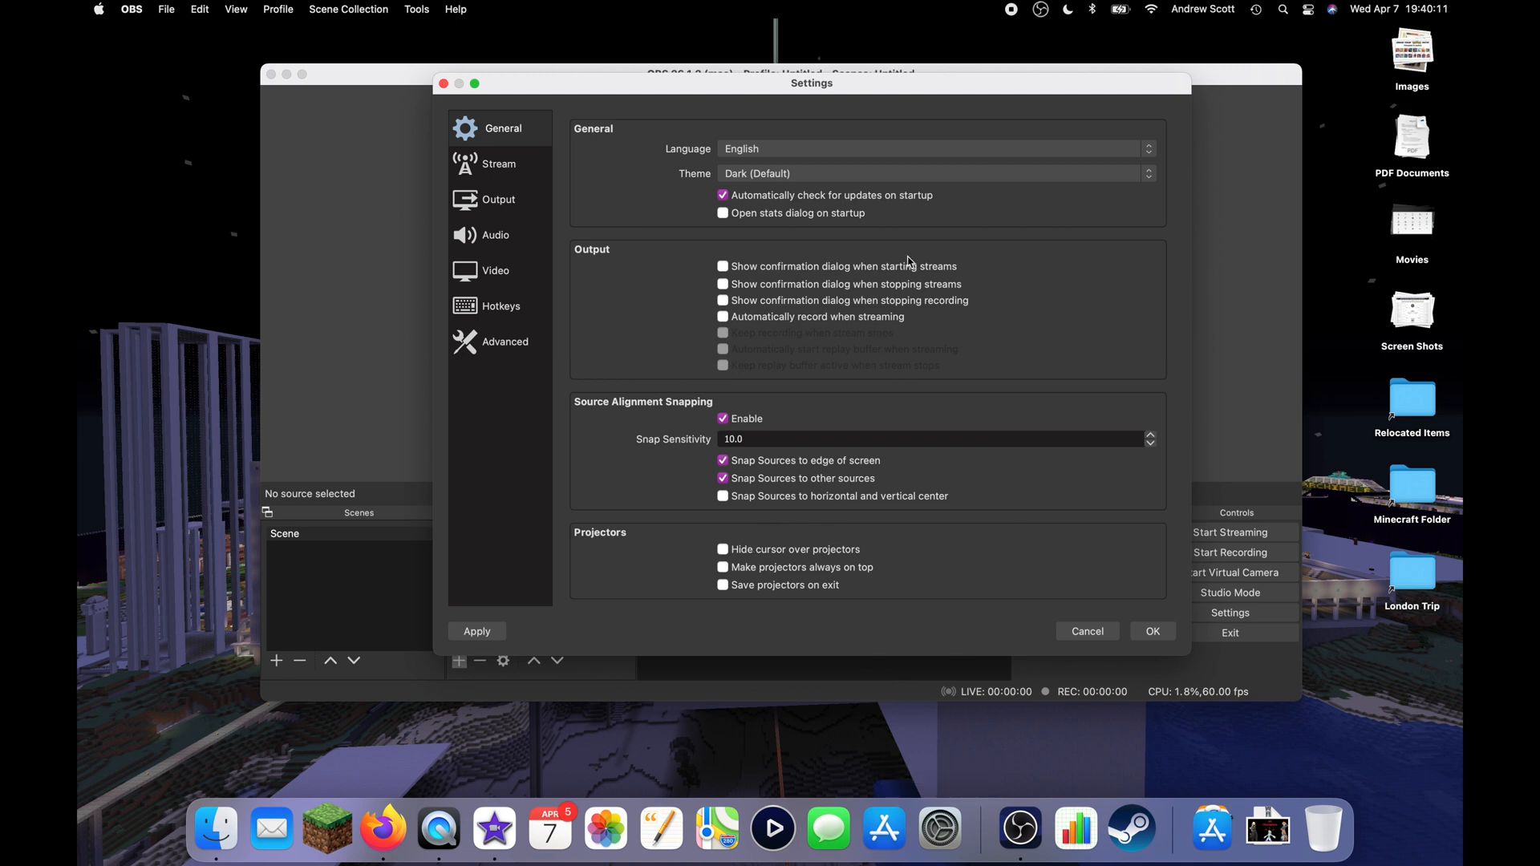
drag(966, 92, 967, 98)
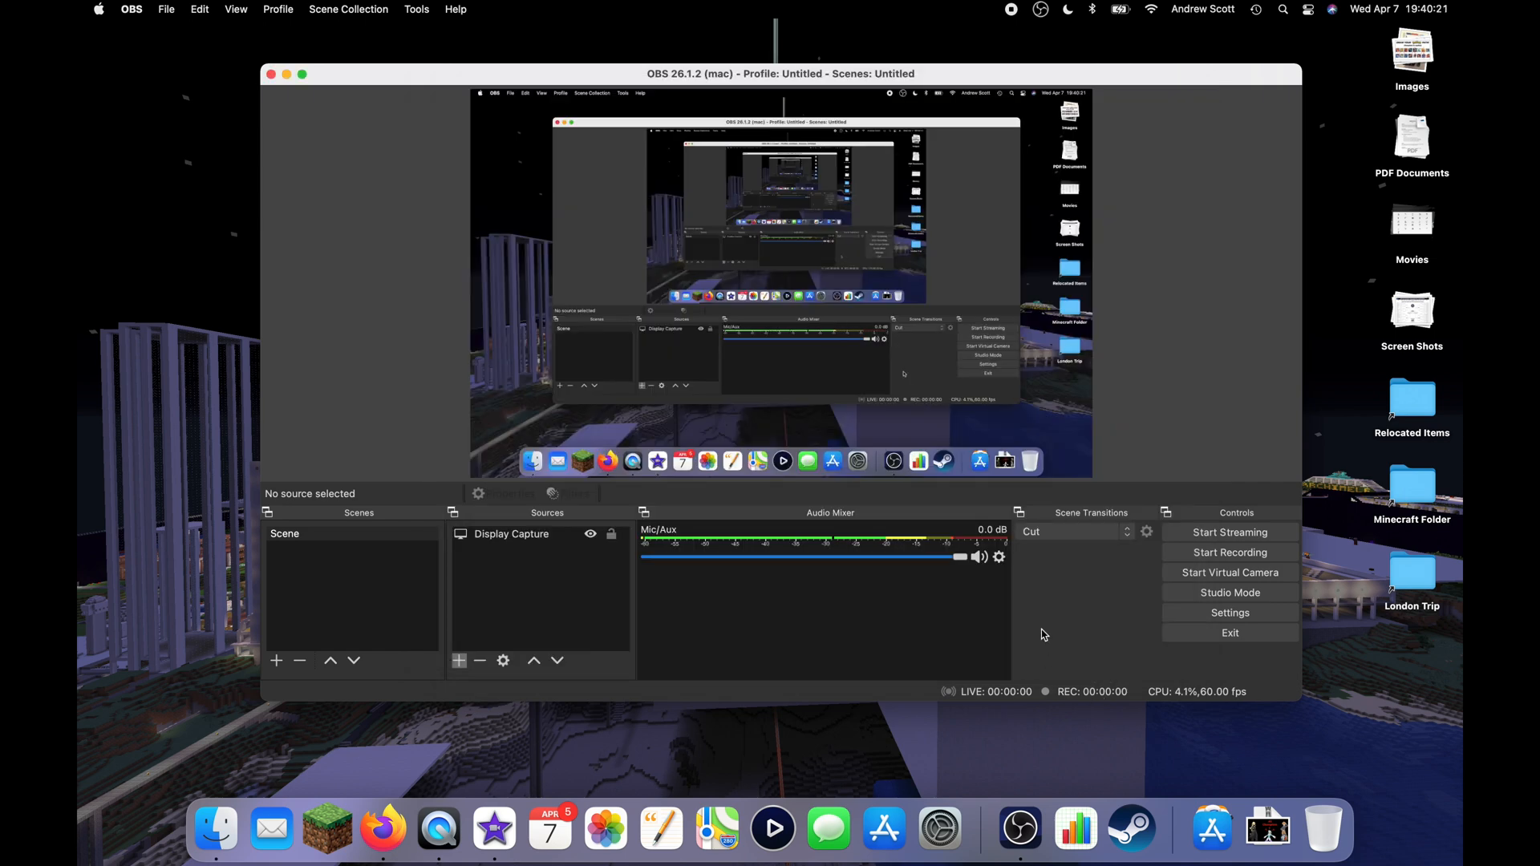
- Reopen and dismiss the settings without changes, and move the main window slightly lower on the desktop
key(super+comma)
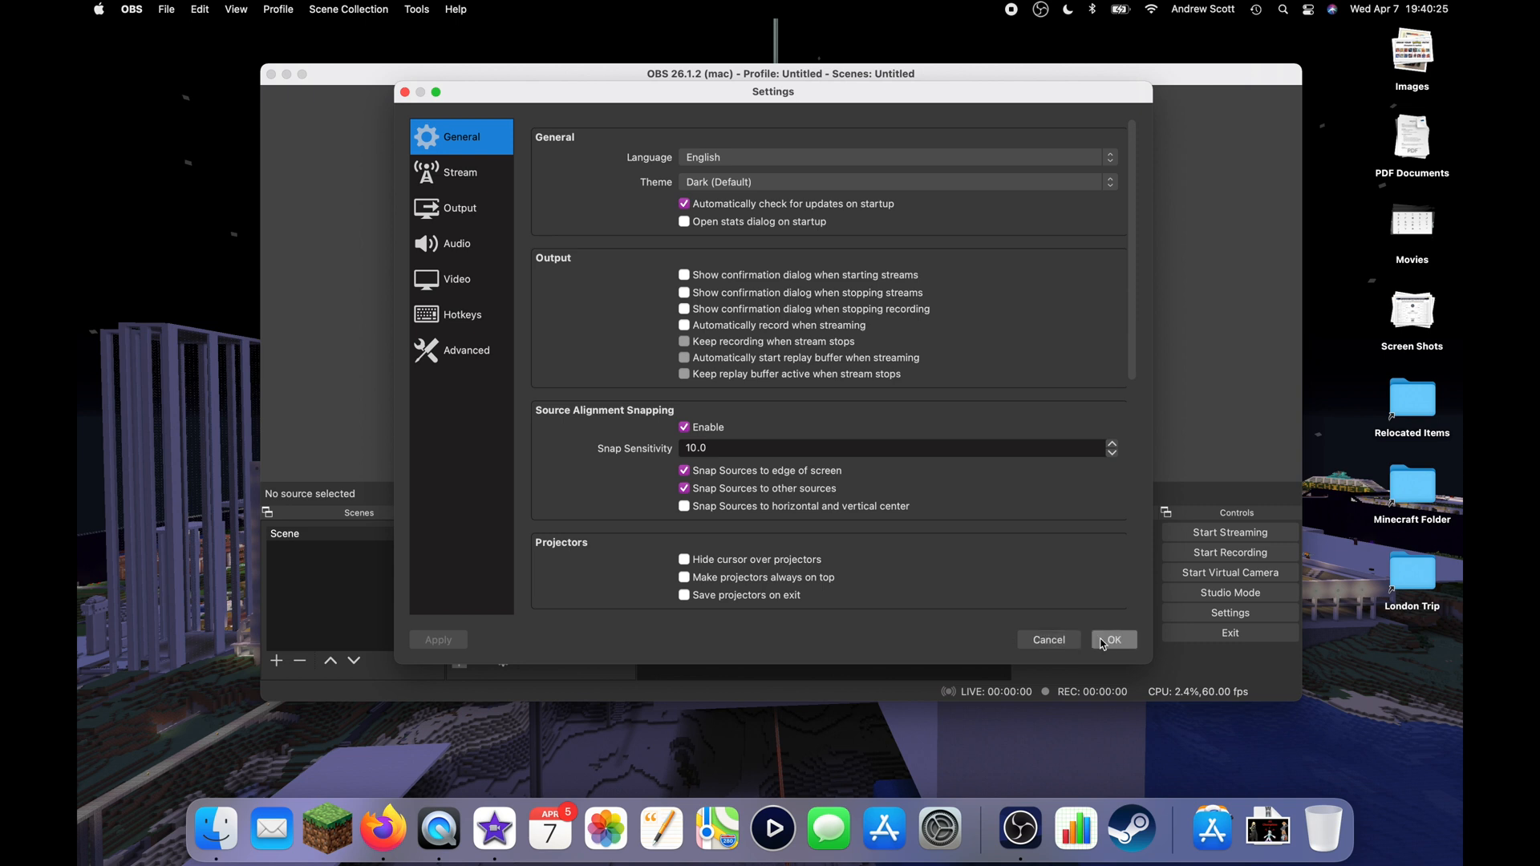
click(1045, 639)
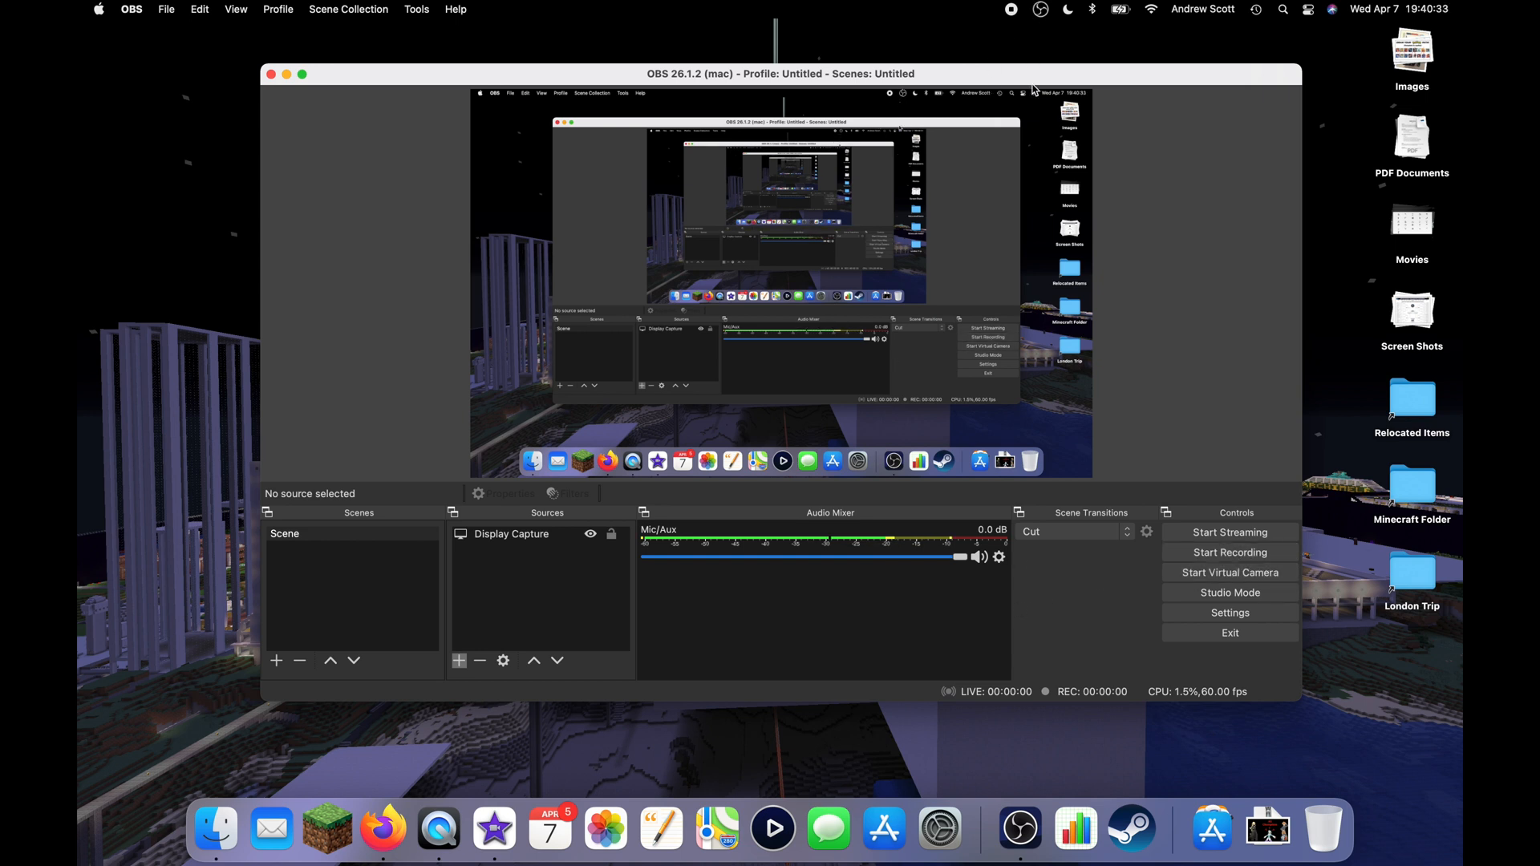
drag(1062, 75, 1070, 117)
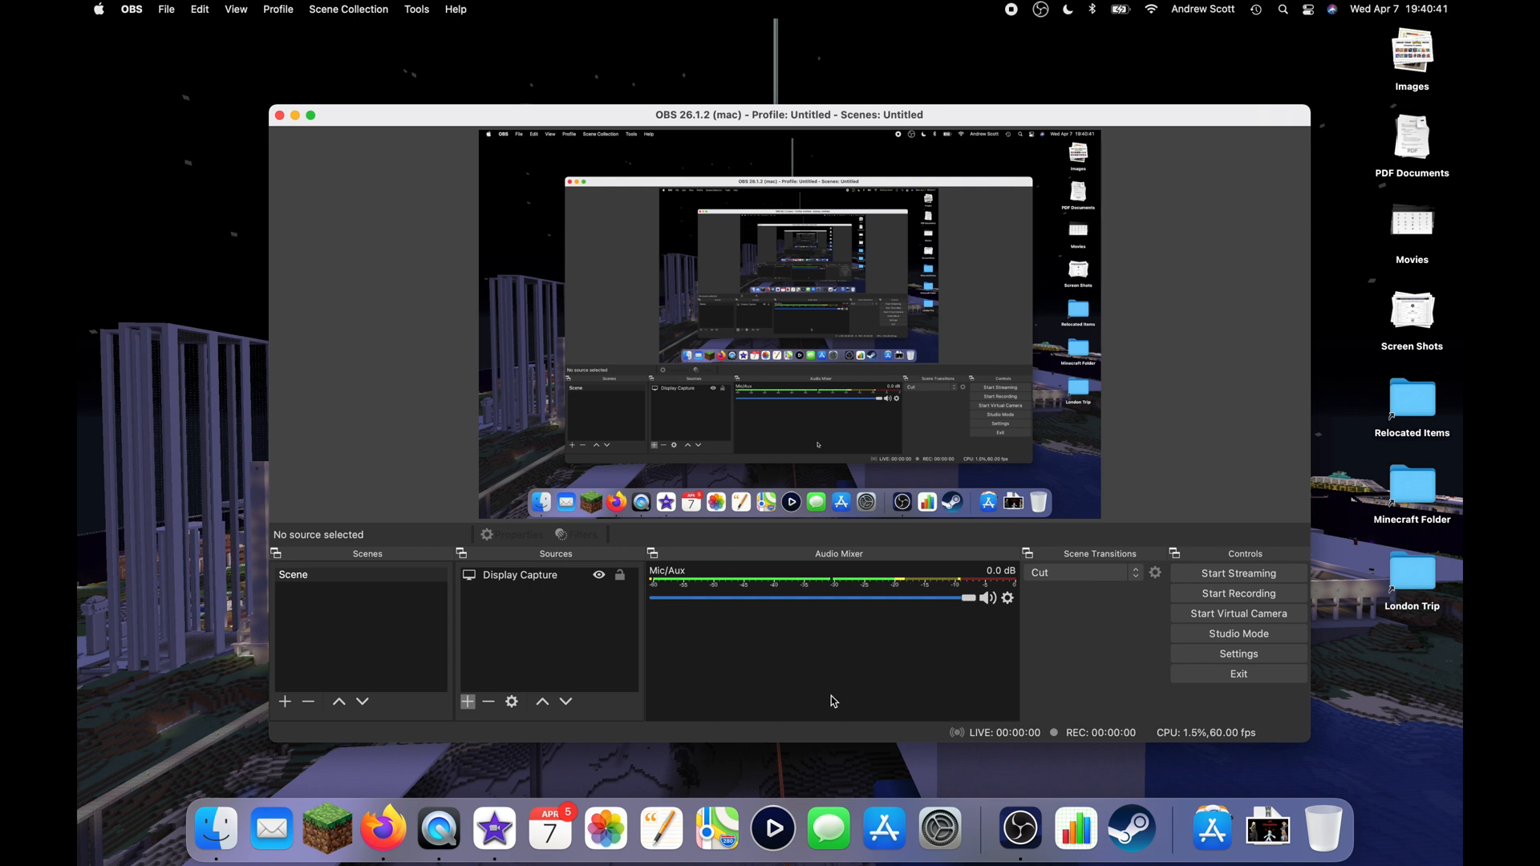
- Add a new visible Video Capture Device source to the scene, keeping its default name and properties
click(492, 584)
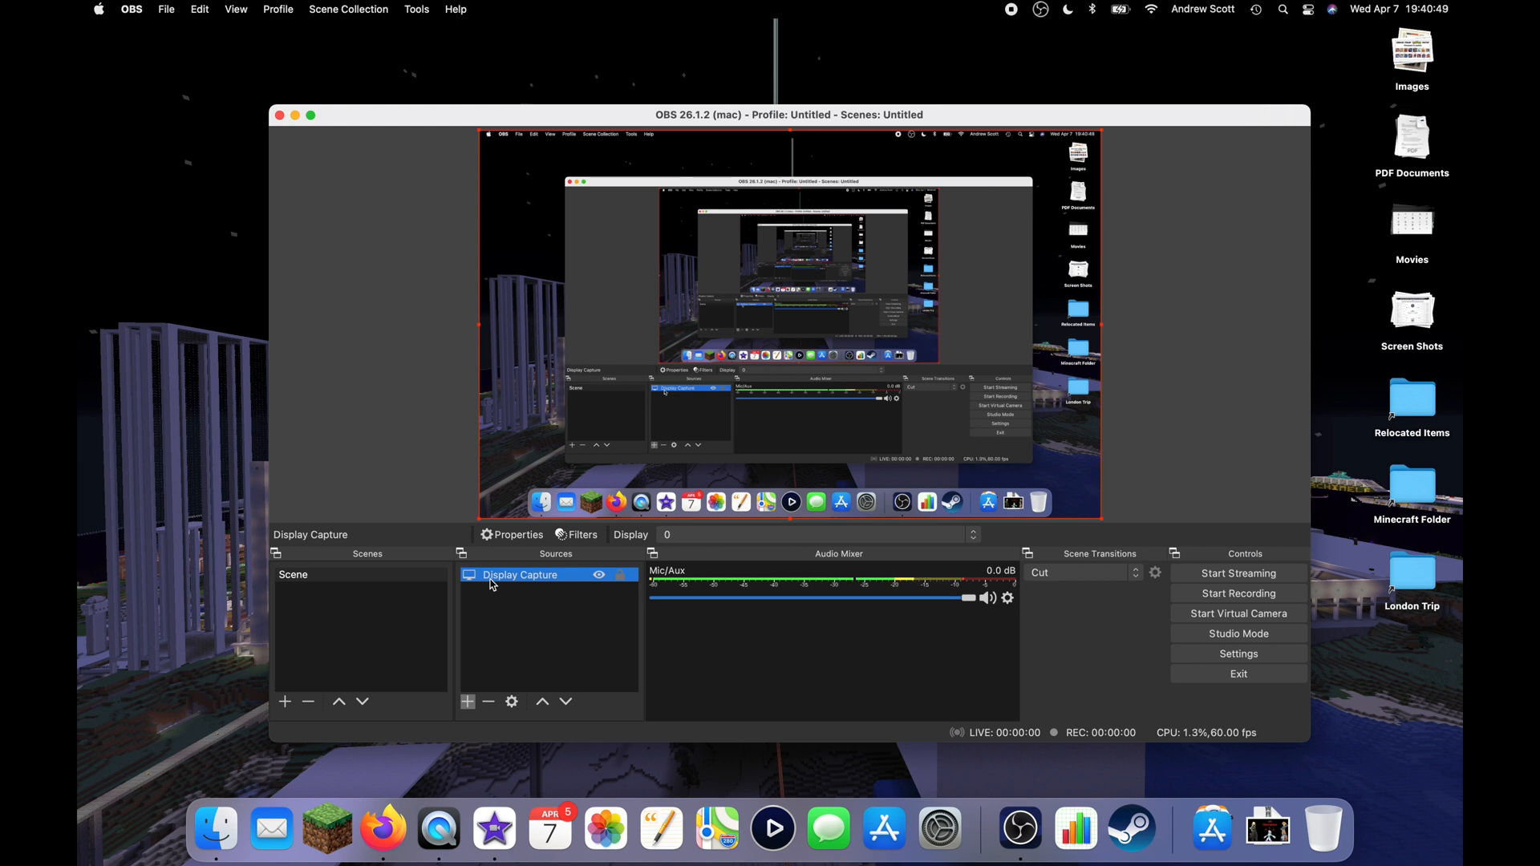
click(468, 703)
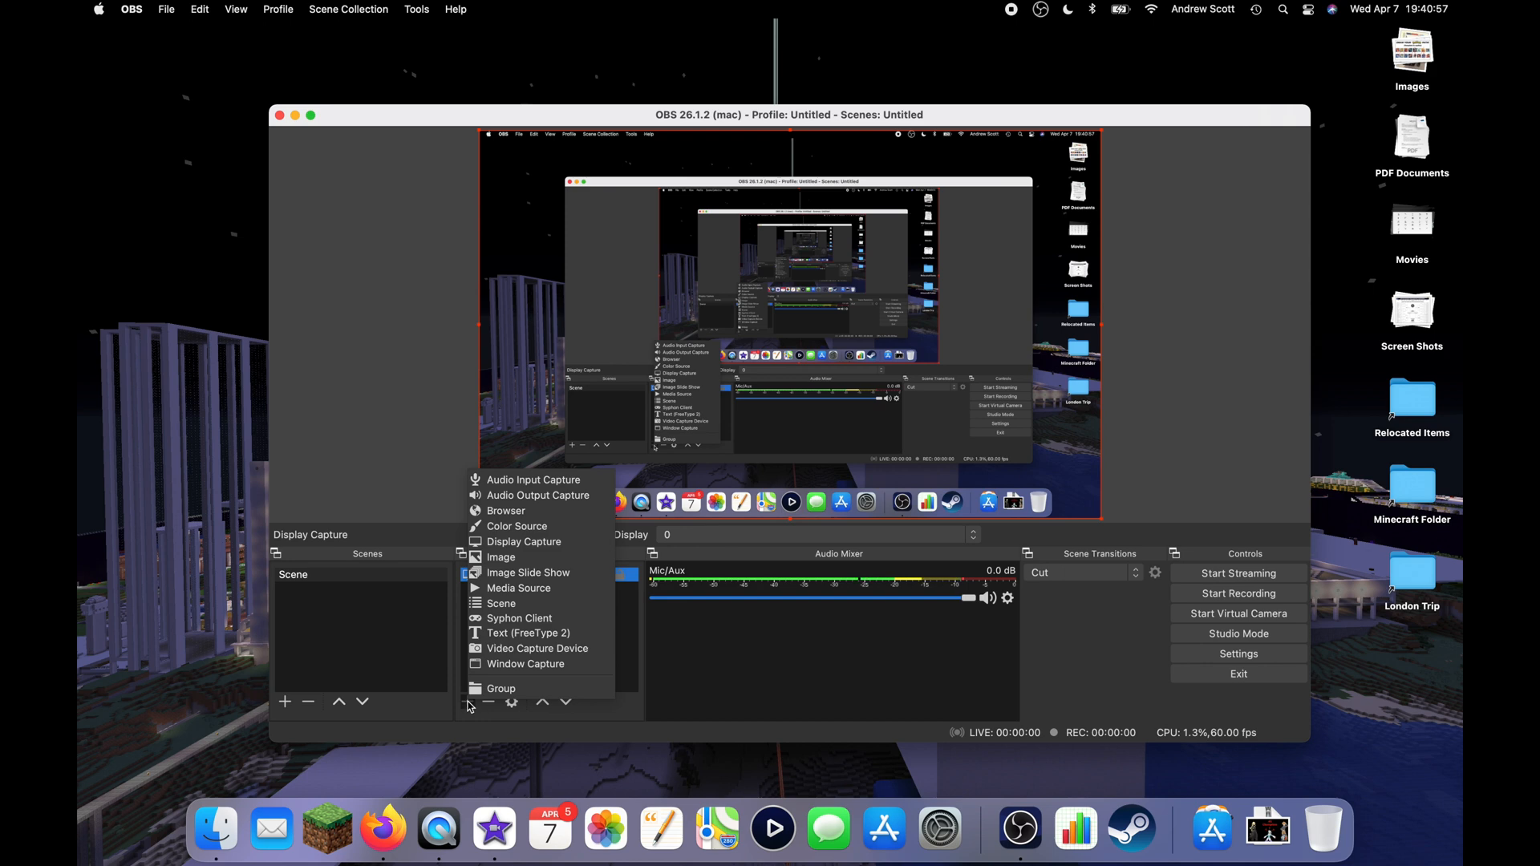
click(531, 648)
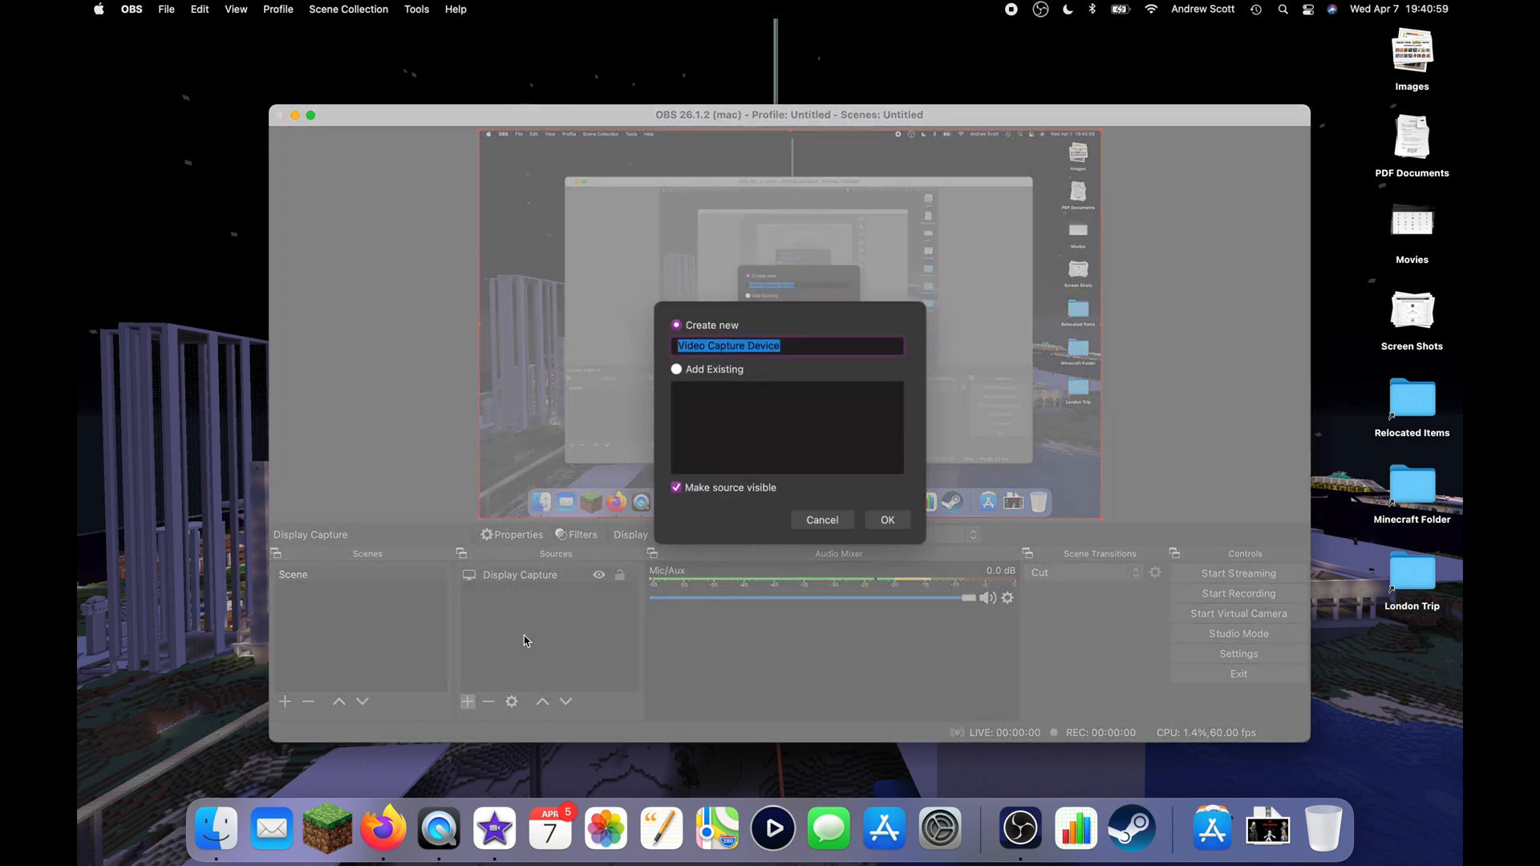
click(886, 520)
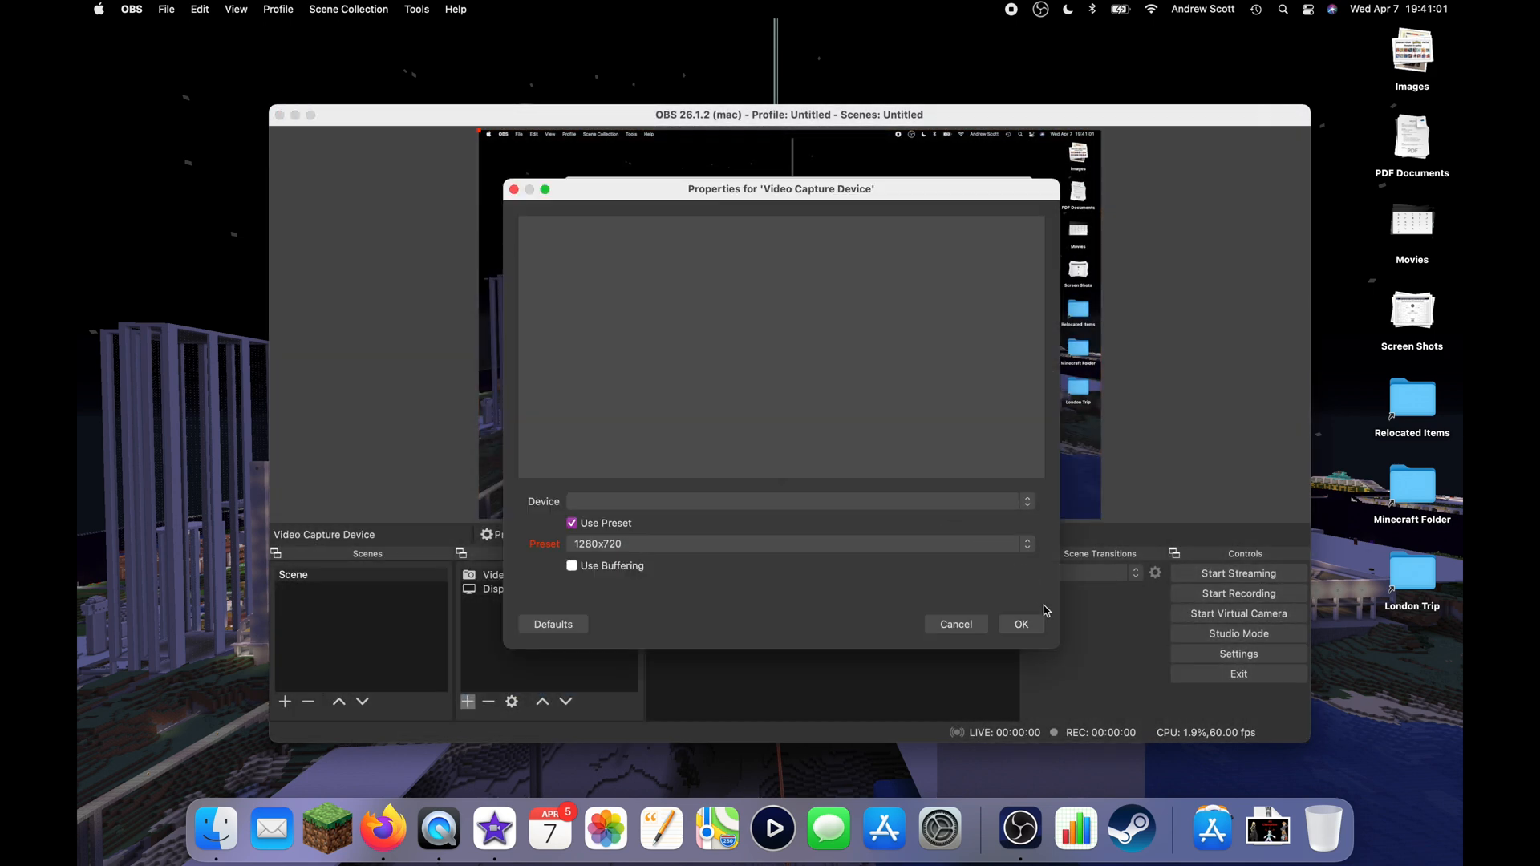
click(1023, 625)
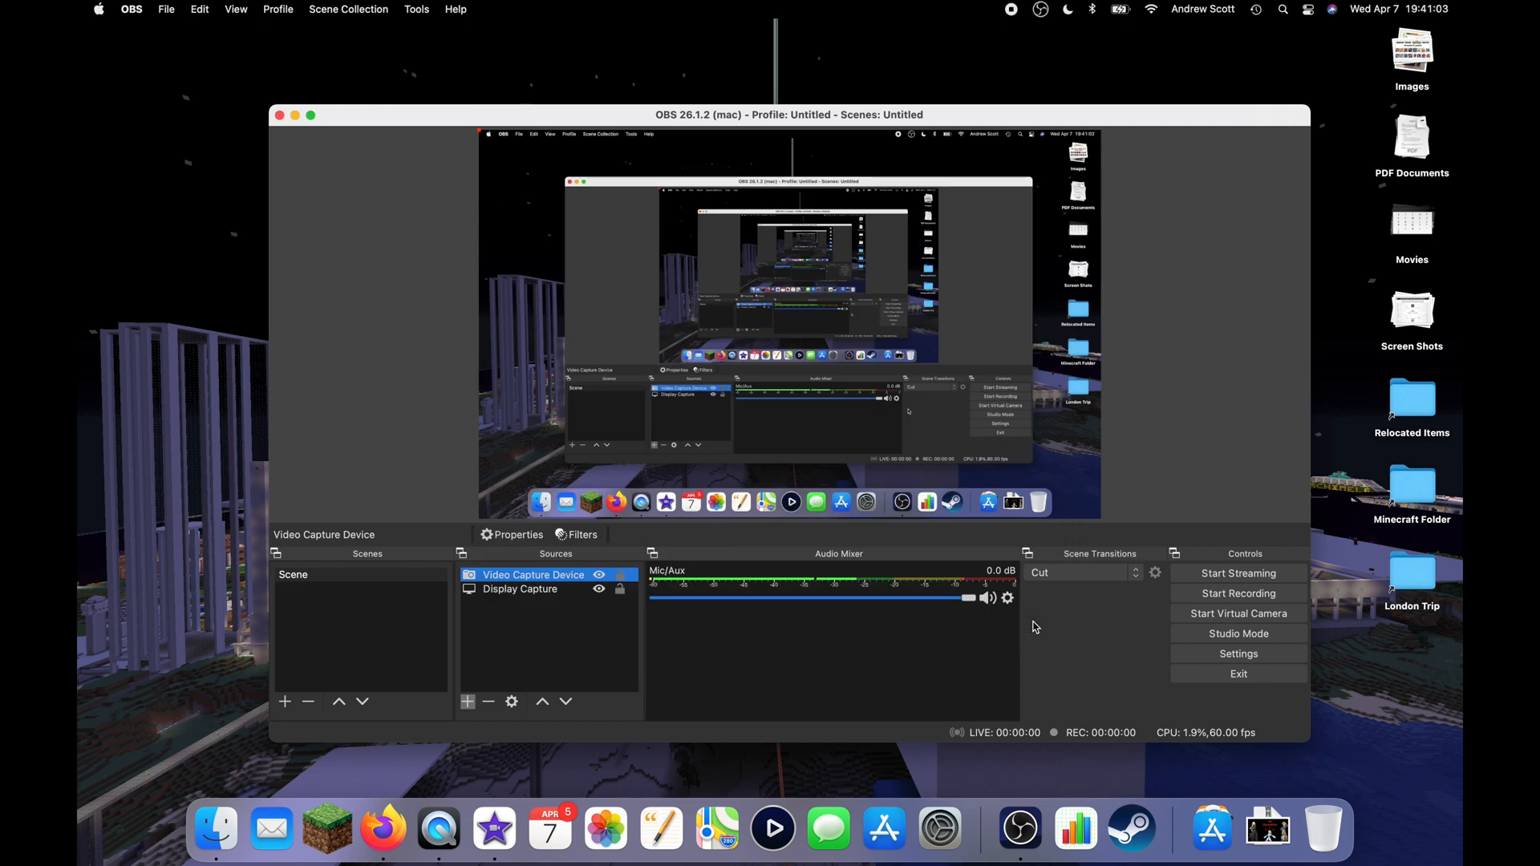